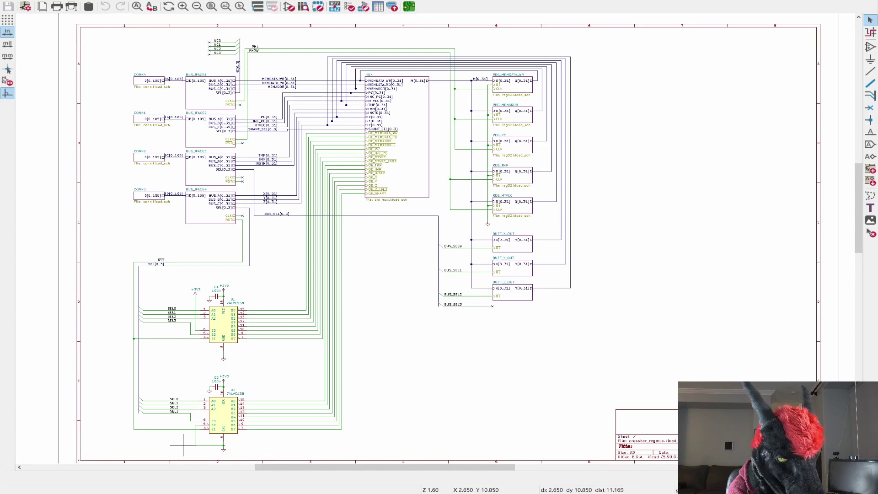
Enter the CONN4 sheet showing connector J1 wired to the D[0..105] bus.
{"action": "scroll", "coordinate": [579, 401], "scroll_direction": "down", "scroll_amount": 5}
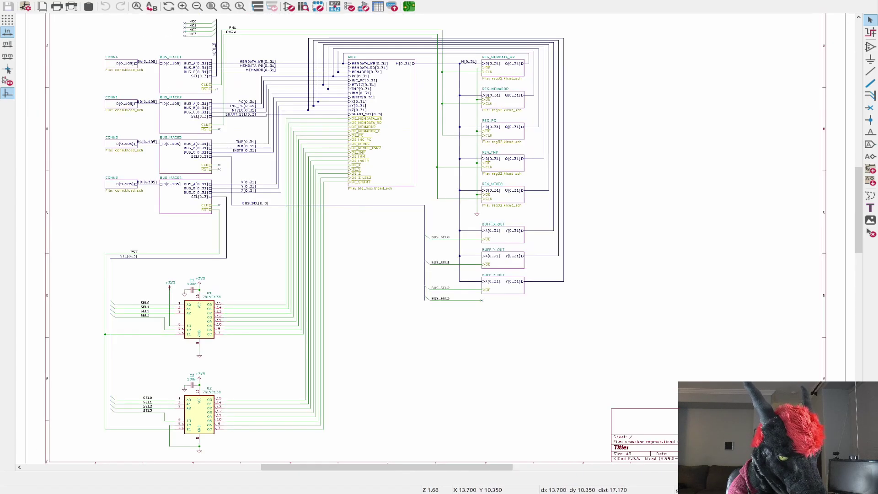
{"action": "scroll", "coordinate": [683, 442], "scroll_direction": "up", "scroll_amount": 2}
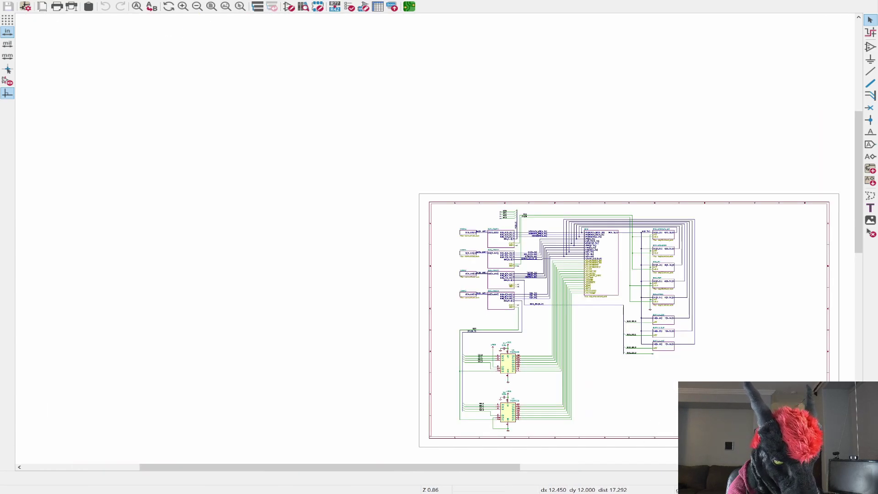
{"action": "scroll", "coordinate": [584, 275], "scroll_direction": "down", "scroll_amount": 2, "text": "shift"}
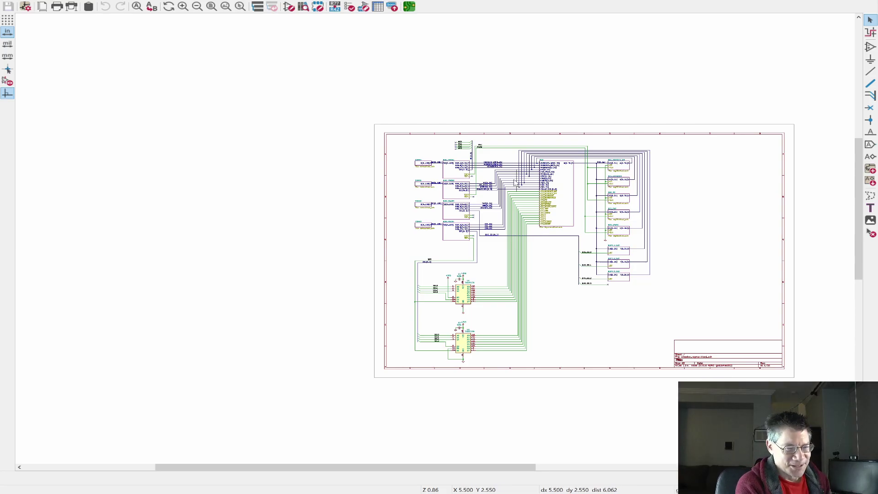
{"action": "scroll", "coordinate": [484, 178], "scroll_direction": "up", "scroll_amount": 5}
{"action": "scroll", "coordinate": [483, 178], "scroll_direction": "down", "scroll_amount": 5}
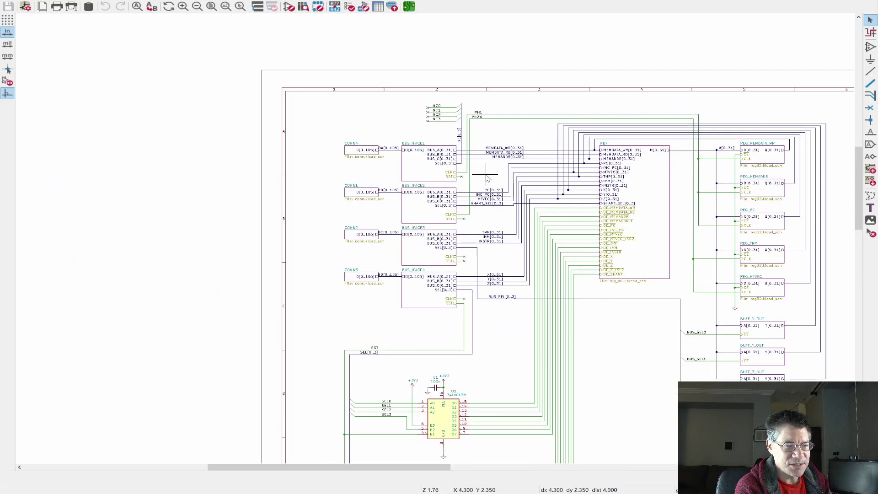
{"action": "scroll", "coordinate": [344, 152], "scroll_direction": "up", "scroll_amount": 5}
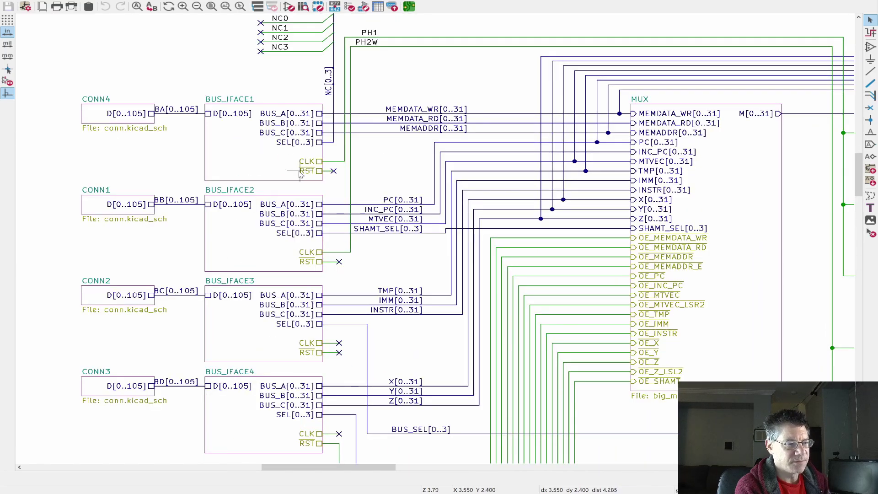
{"action": "double_click", "coordinate": [101, 115]}
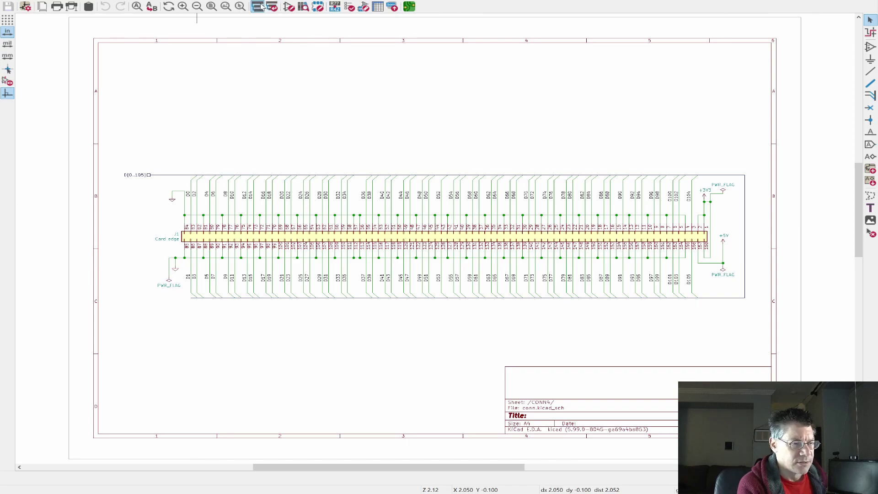
Leave the connector sheet, enter BUS_IFACE1, and zoom in on its CLK and RST labels.
{"action": "left_click", "coordinate": [264, 7]}
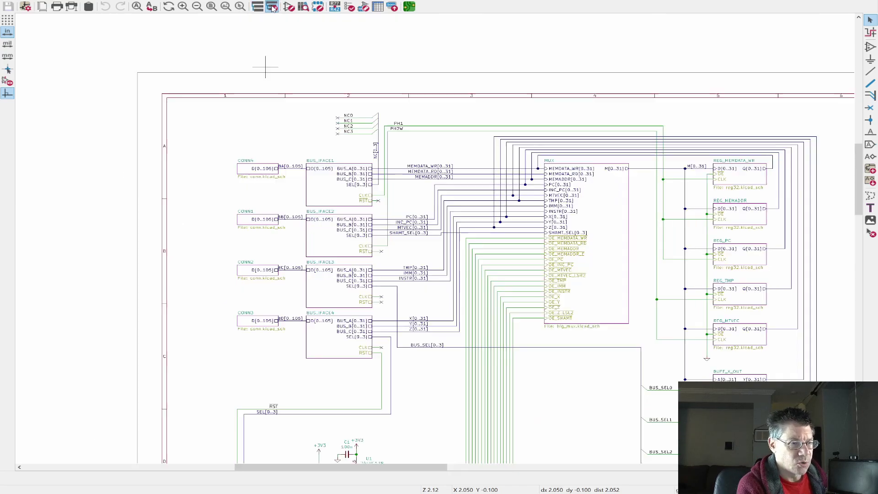
{"action": "double_click", "coordinate": [333, 191]}
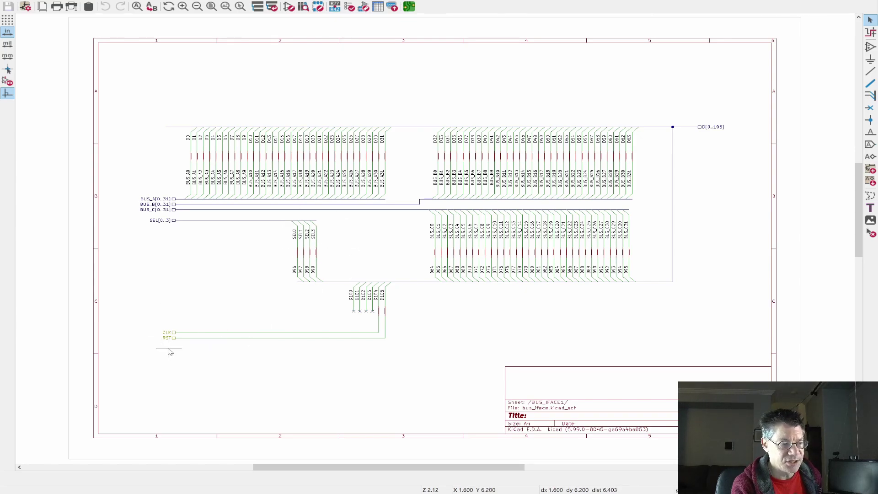
{"action": "scroll", "coordinate": [144, 343], "scroll_direction": "up", "scroll_amount": 5}
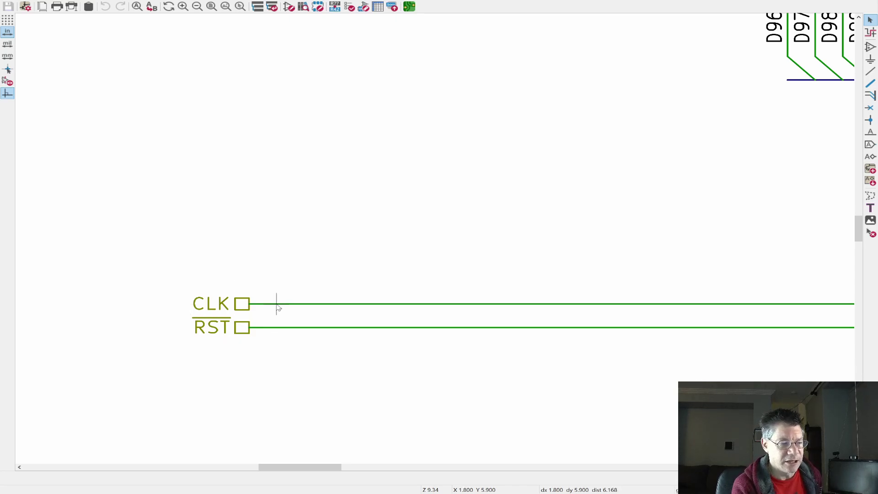
{"action": "scroll", "coordinate": [343, 209], "scroll_direction": "down", "scroll_amount": 5}
{"action": "scroll", "coordinate": [356, 205], "scroll_direction": "up", "scroll_amount": 3}
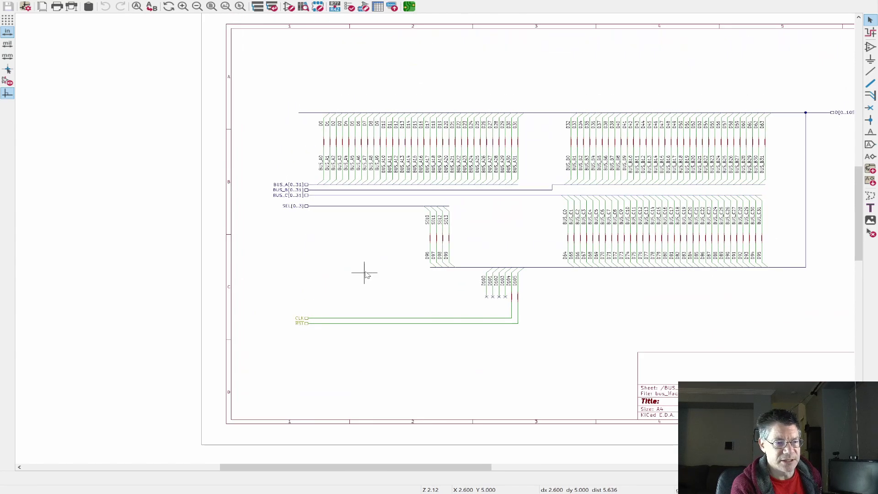
Go back to the root schematic and survey its MUX, REG, BUFF sheets and 74LVC138 decoders.
{"action": "left_click", "coordinate": [272, 6]}
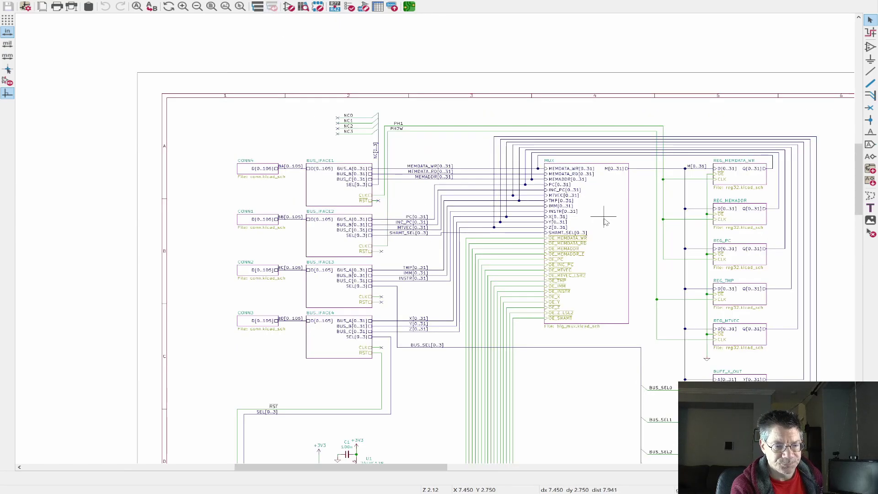
{"action": "middle_click_drag", "start_coordinate": [603, 220], "coordinate": [532, 192]}
{"action": "scroll", "coordinate": [532, 192], "scroll_direction": "down", "scroll_amount": 3}
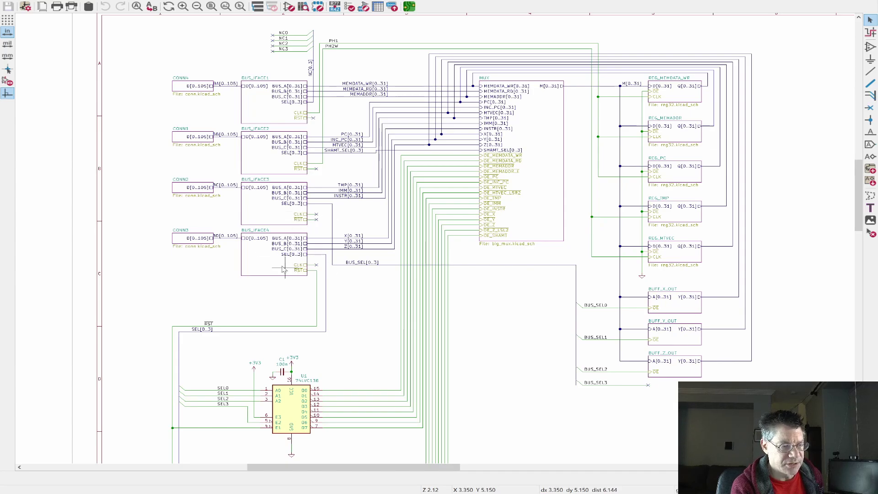
{"action": "scroll", "coordinate": [269, 266], "scroll_direction": "down", "scroll_amount": 3}
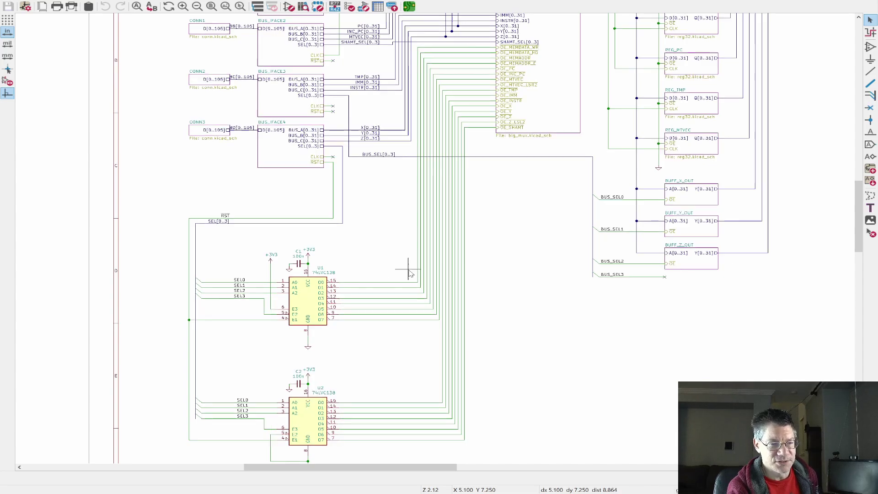
{"action": "scroll", "coordinate": [409, 273], "scroll_direction": "up", "scroll_amount": 5}
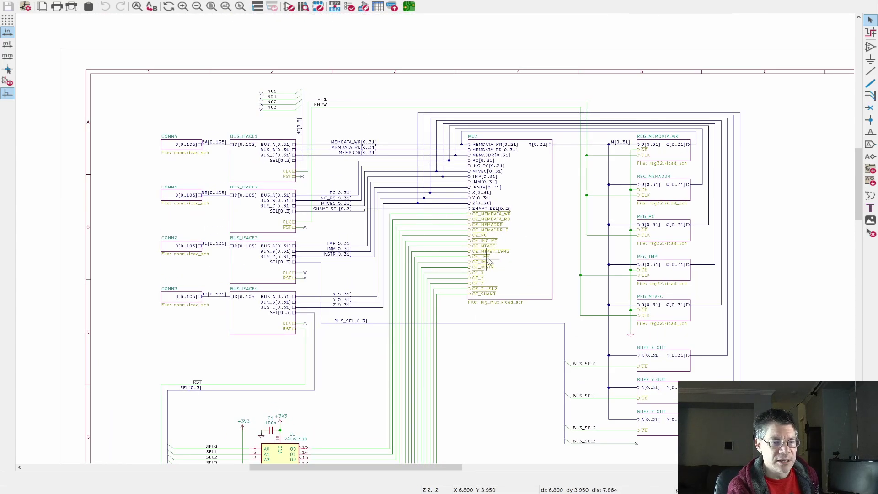
{"action": "scroll", "coordinate": [489, 261], "scroll_direction": "down", "scroll_amount": 3}
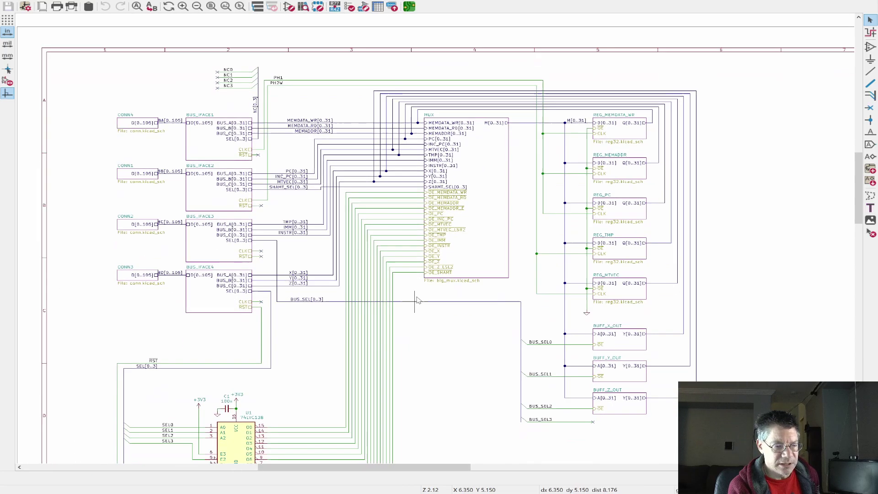
{"action": "scroll", "coordinate": [419, 287], "scroll_direction": "down", "scroll_amount": 5}
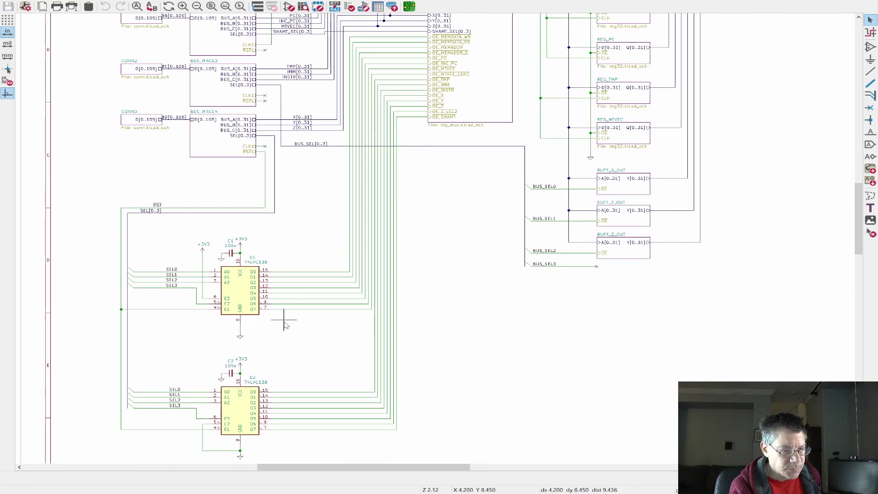
{"action": "scroll", "coordinate": [366, 345], "scroll_direction": "up", "scroll_amount": 6}
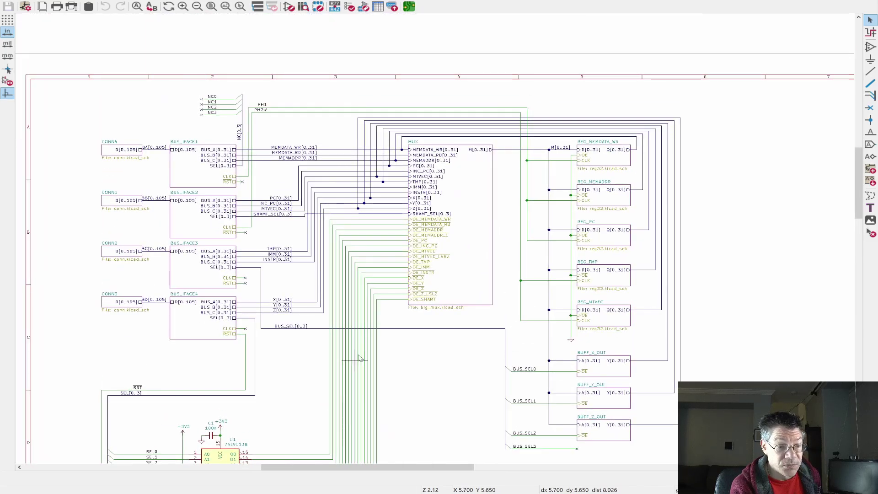
{"action": "scroll", "coordinate": [411, 284], "scroll_direction": "up", "scroll_amount": 1}
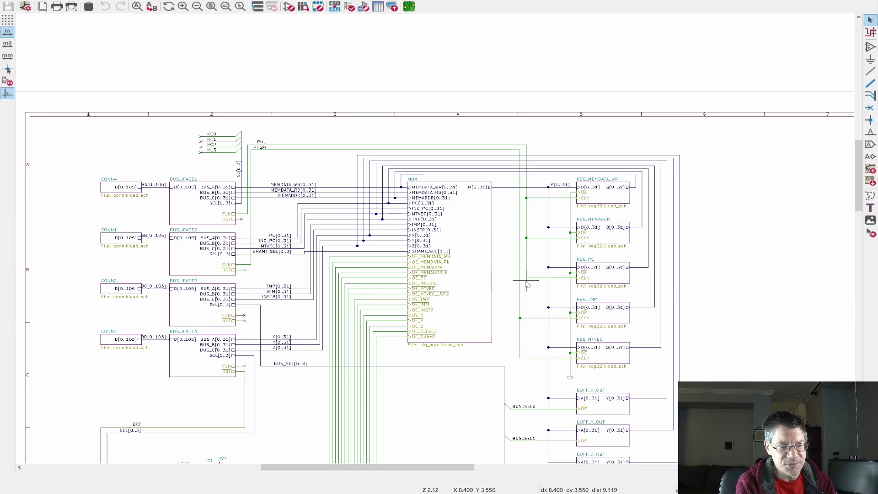
{"action": "key", "text": "b"}
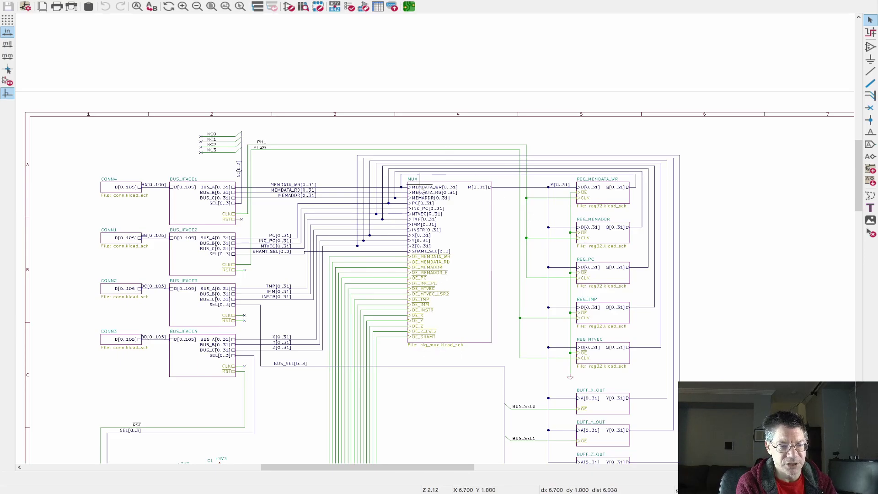
{"action": "middle_click_drag", "start_coordinate": [442, 241], "coordinate": [273, 160]}
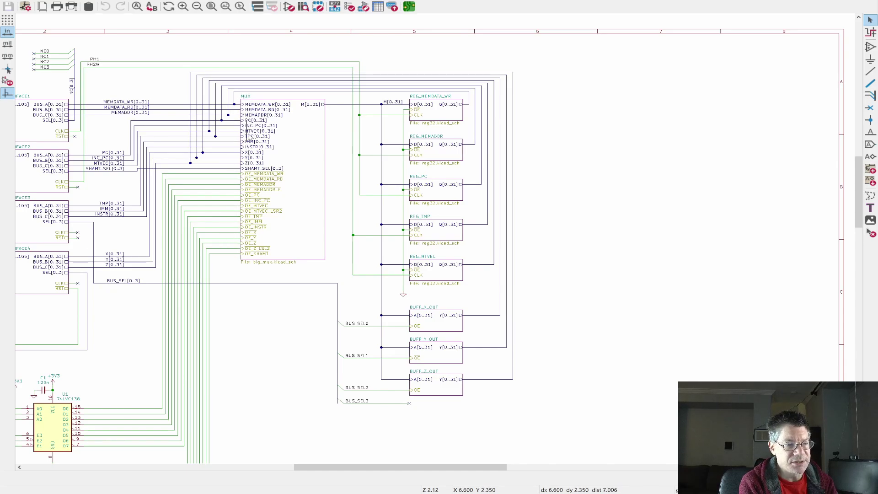
{"action": "scroll", "coordinate": [293, 176], "scroll_direction": "up", "scroll_amount": 2}
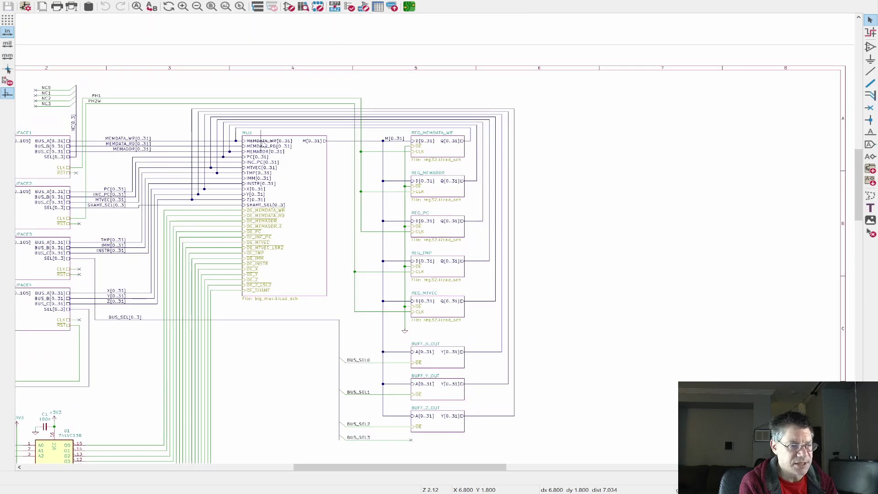
{"action": "scroll", "coordinate": [261, 153], "scroll_direction": "up", "scroll_amount": 3}
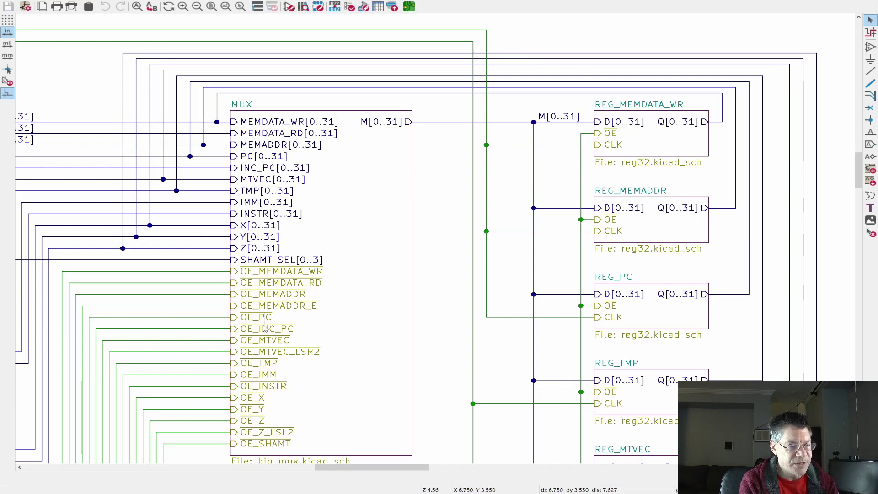
{"action": "middle_click_drag", "start_coordinate": [263, 226], "coordinate": [264, 189]}
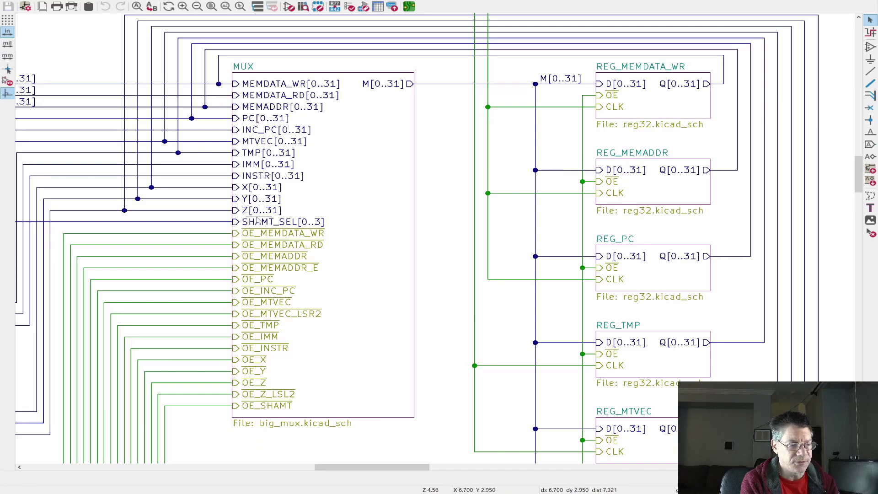
{"action": "mouse_move", "coordinate": [340, 227]}
{"action": "left_mouse_down"}
{"action": "mouse_move", "coordinate": [295, 228]}
{"action": "mouse_move", "coordinate": [339, 224]}
{"action": "left_mouse_up"}
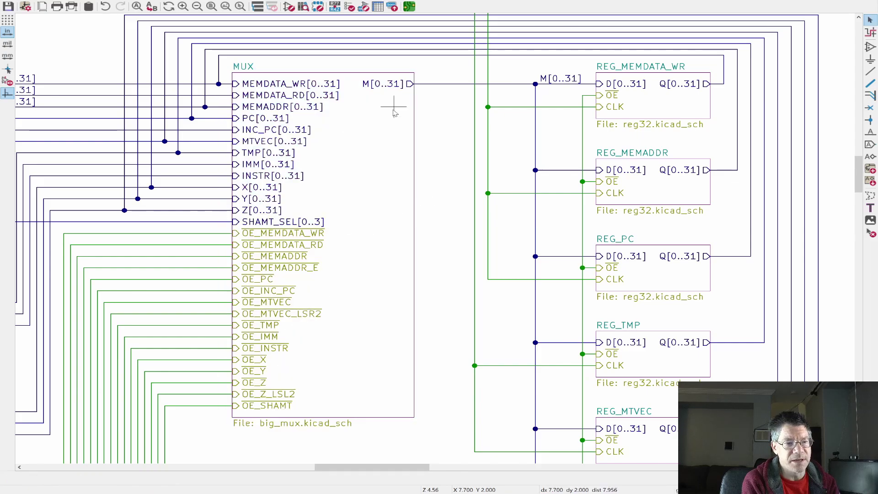
{"action": "middle_click_drag", "start_coordinate": [461, 163], "coordinate": [402, 168]}
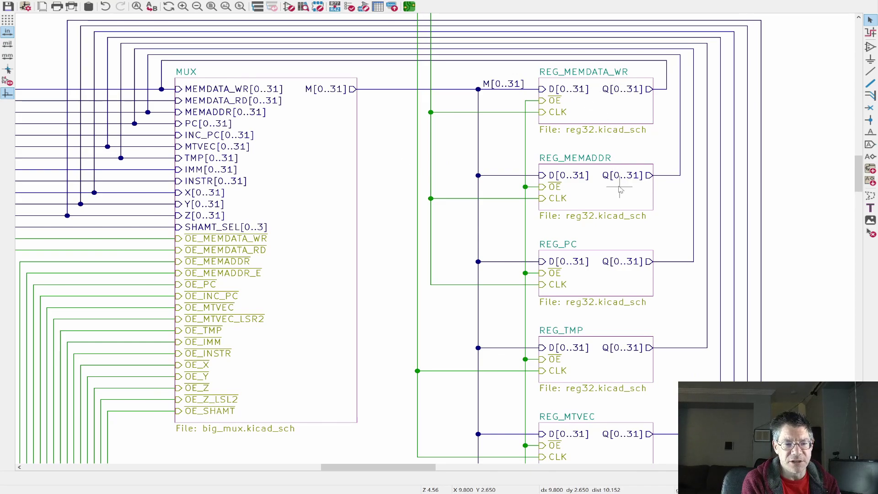
{"action": "scroll", "coordinate": [618, 188], "scroll_direction": "down", "scroll_amount": 2}
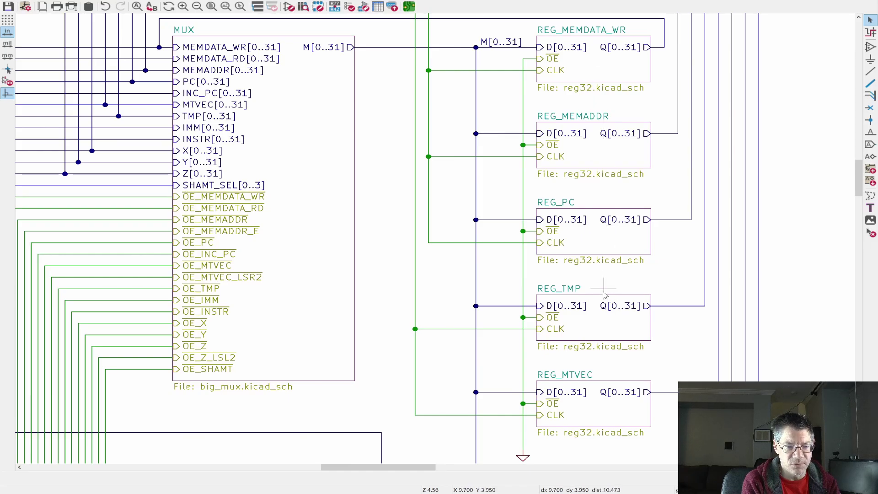
{"action": "middle_click_drag", "start_coordinate": [572, 375], "coordinate": [463, 192]}
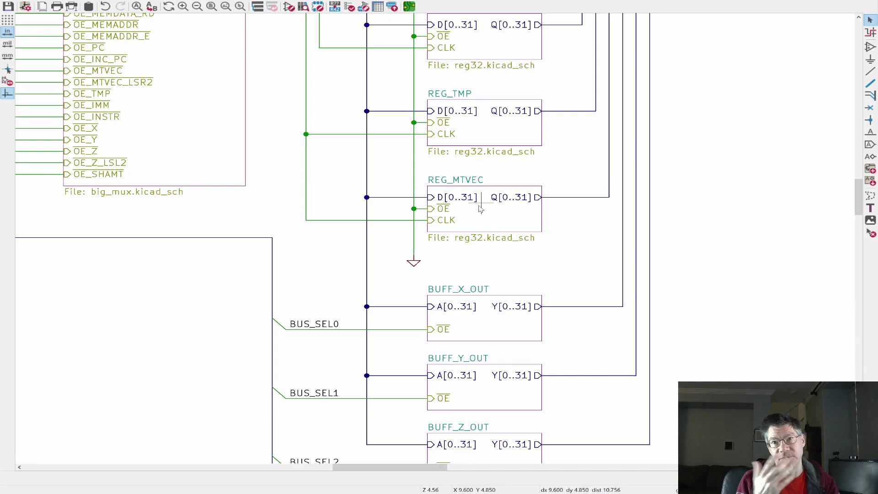
{"action": "scroll", "coordinate": [481, 209], "scroll_direction": "down", "scroll_amount": 1}
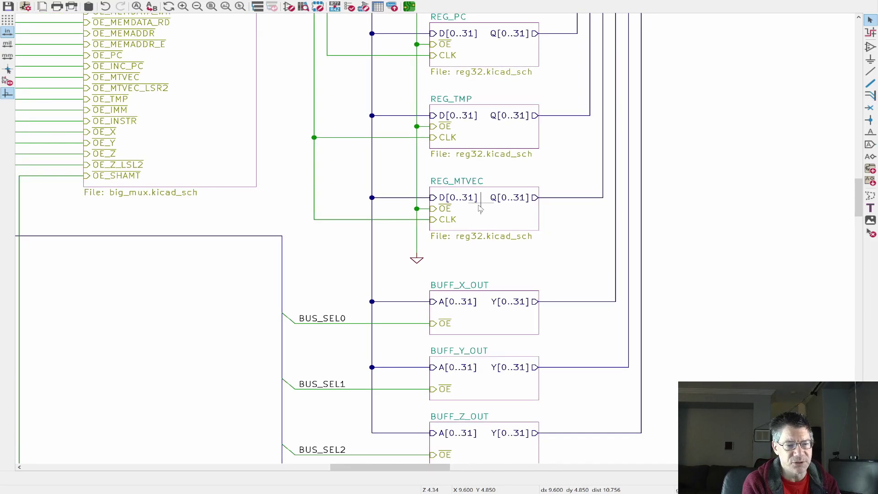
{"action": "middle_click_drag", "start_coordinate": [480, 209], "coordinate": [476, 98]}
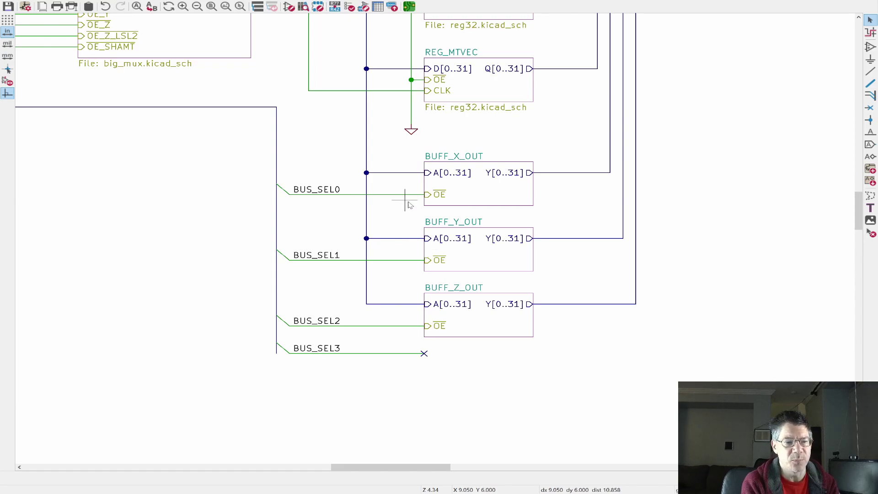
{"action": "scroll", "coordinate": [407, 201], "scroll_direction": "down", "scroll_amount": 3}
{"action": "scroll", "coordinate": [410, 202], "scroll_direction": "down", "scroll_amount": 2}
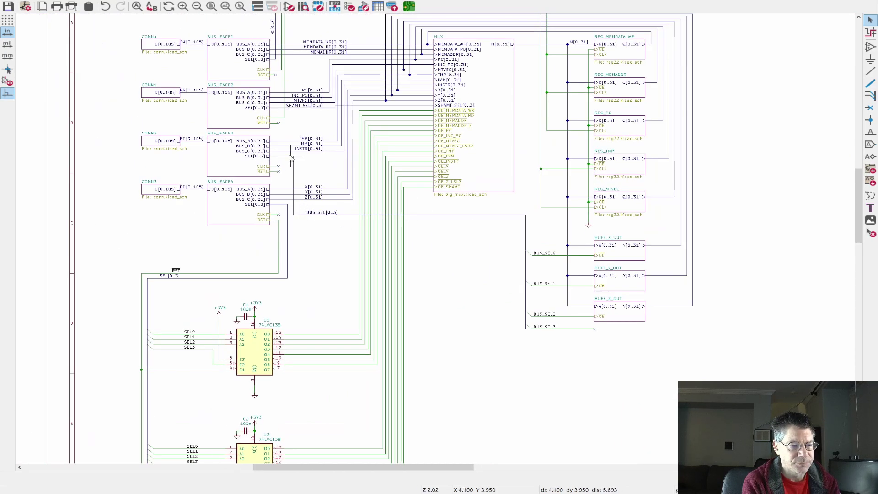
{"action": "scroll", "coordinate": [324, 196], "scroll_direction": "up", "scroll_amount": 3}
{"action": "scroll", "coordinate": [324, 195], "scroll_direction": "up", "scroll_amount": 3}
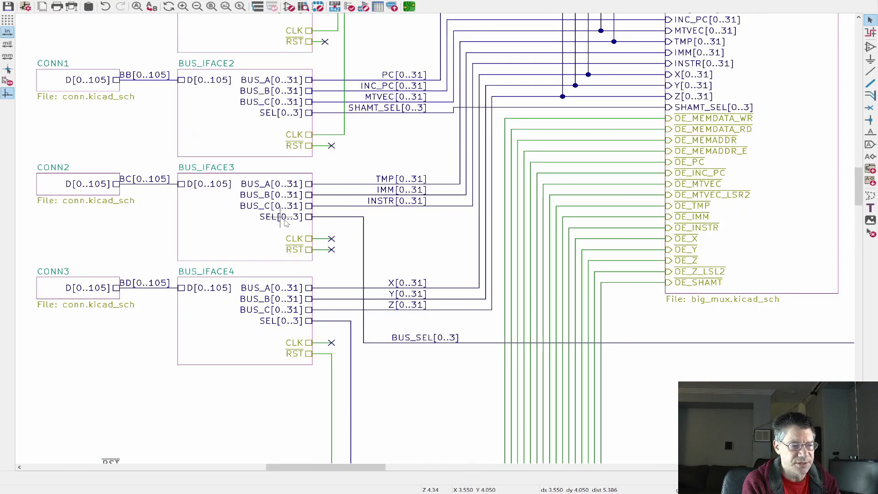
{"action": "middle_click_drag", "start_coordinate": [327, 194], "coordinate": [287, 289]}
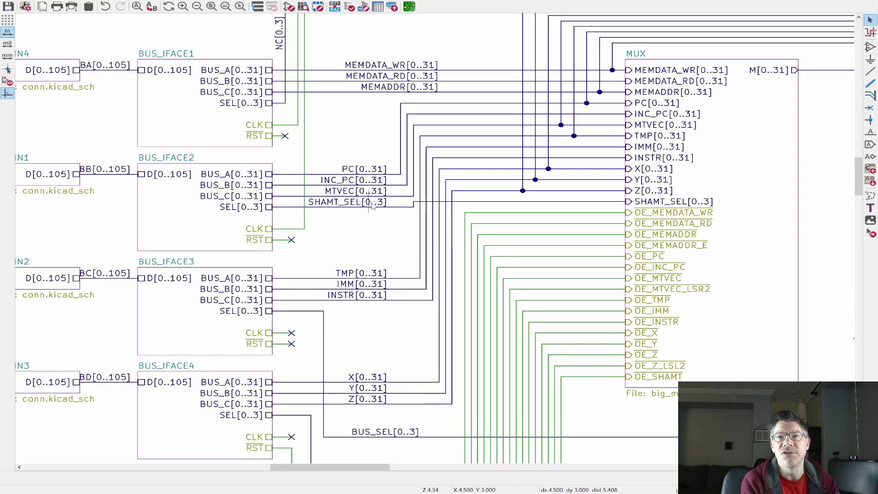
{"action": "middle_click_drag", "start_coordinate": [373, 205], "coordinate": [303, 221]}
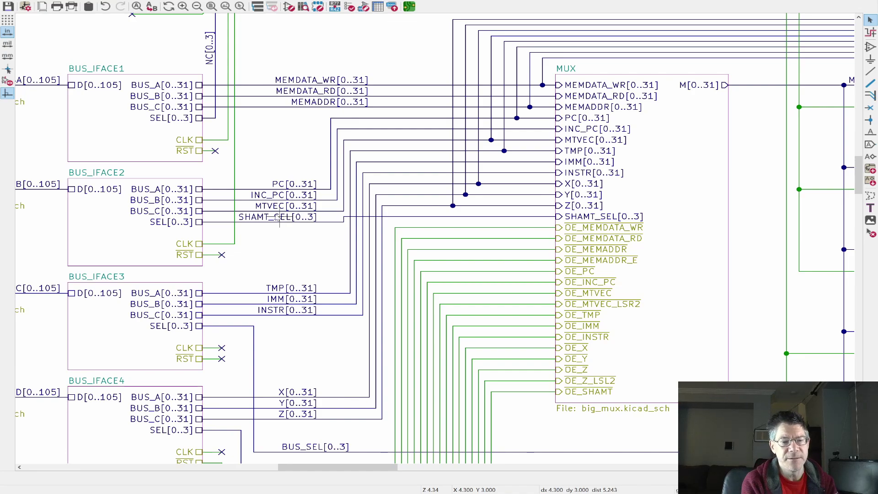
{"action": "key", "text": "F4"}
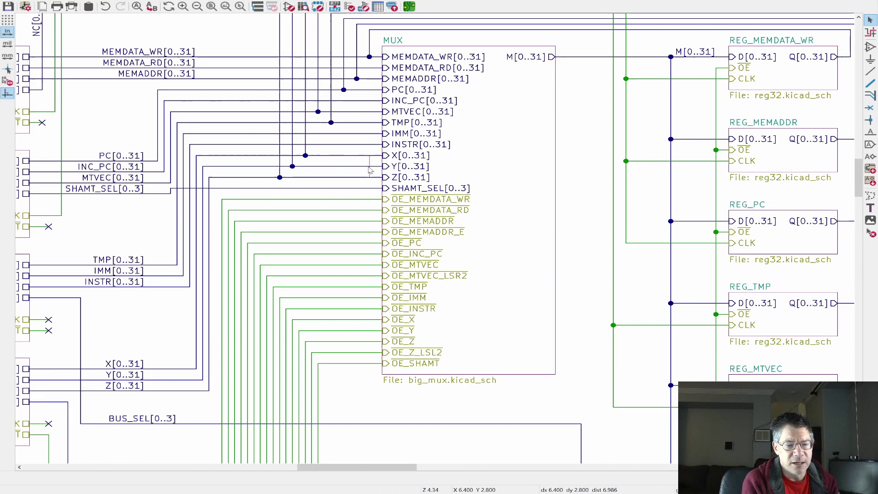
Enter the MUX sheet, zoom in, and open BUFF_MEMDATA_WR with its two 74LVC16244 buffers.
{"action": "double_click", "coordinate": [504, 189]}
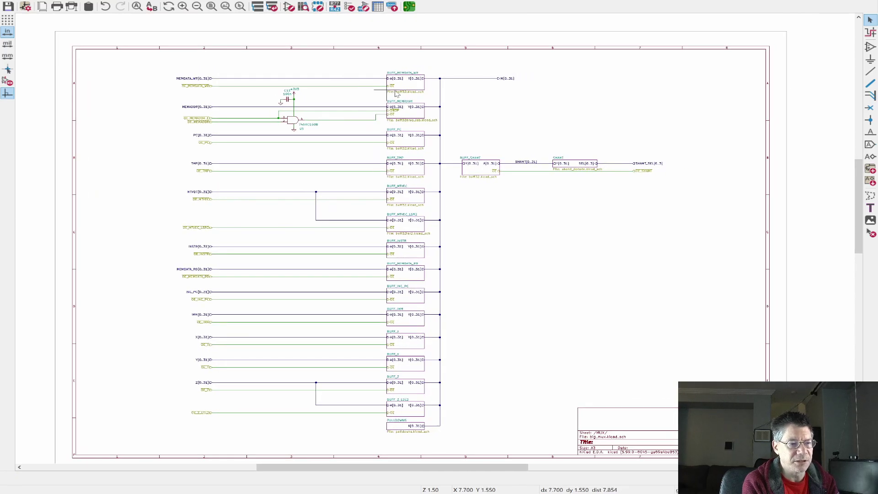
{"action": "scroll", "coordinate": [420, 141], "scroll_direction": "up", "scroll_amount": 4}
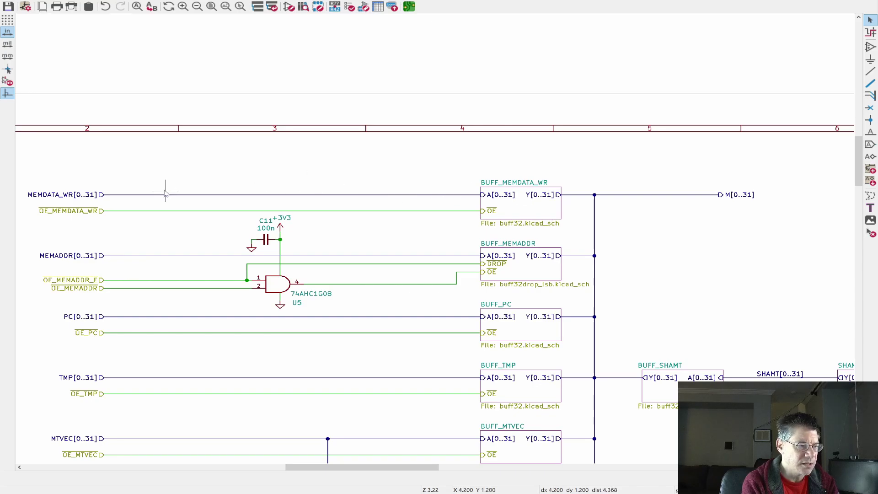
{"action": "double_click", "coordinate": [518, 212]}
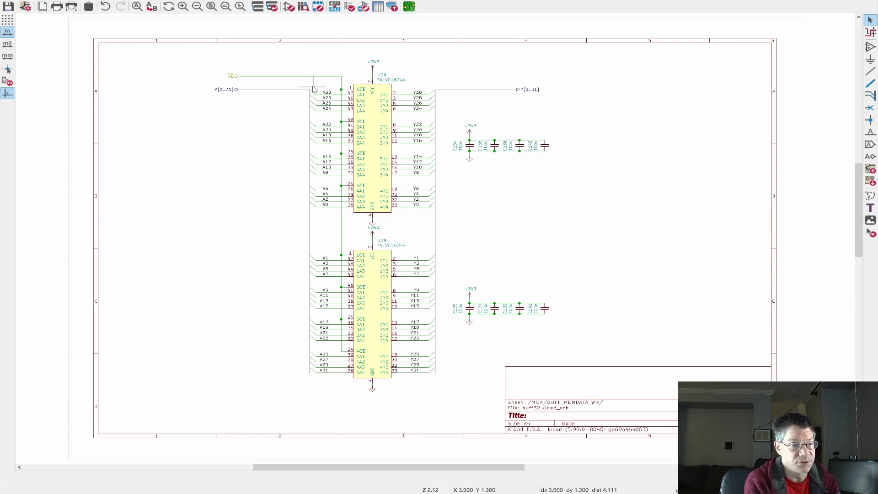
{"action": "left_click", "coordinate": [272, 7]}
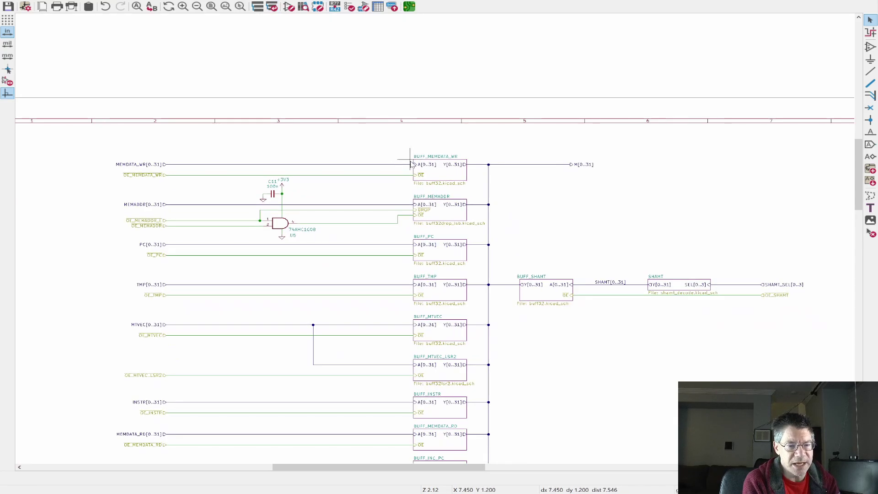
{"action": "scroll", "coordinate": [417, 200], "scroll_direction": "up", "scroll_amount": 3}
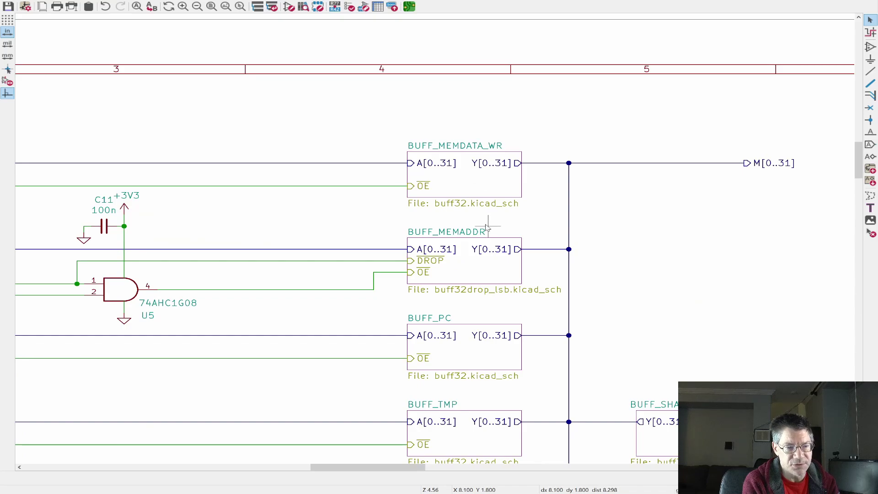
{"action": "middle_click_drag", "start_coordinate": [488, 226], "coordinate": [461, 118]}
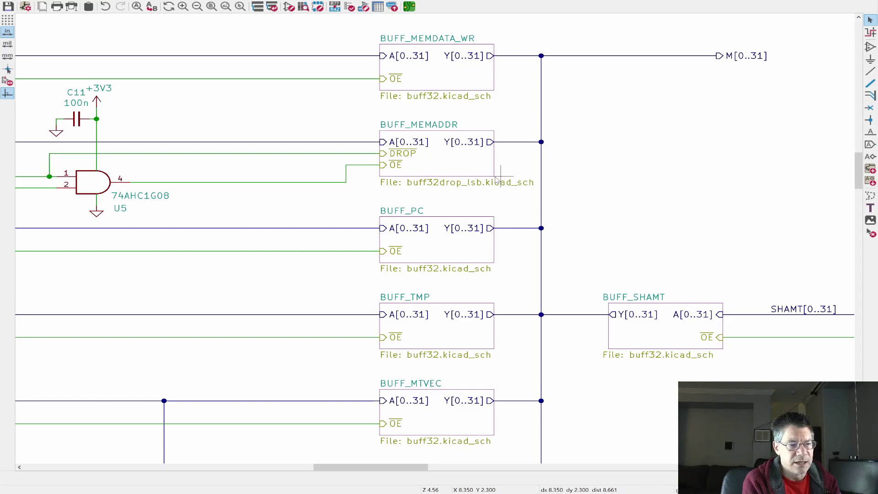
{"action": "scroll", "coordinate": [497, 156], "scroll_direction": "left", "scroll_amount": 3, "text": "ctrl"}
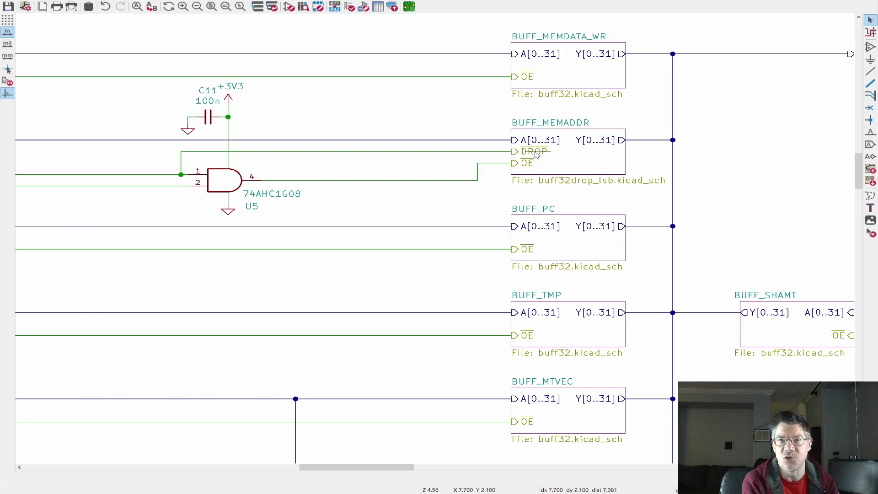
{"action": "scroll", "coordinate": [412, 151], "scroll_direction": "left", "scroll_amount": 3}
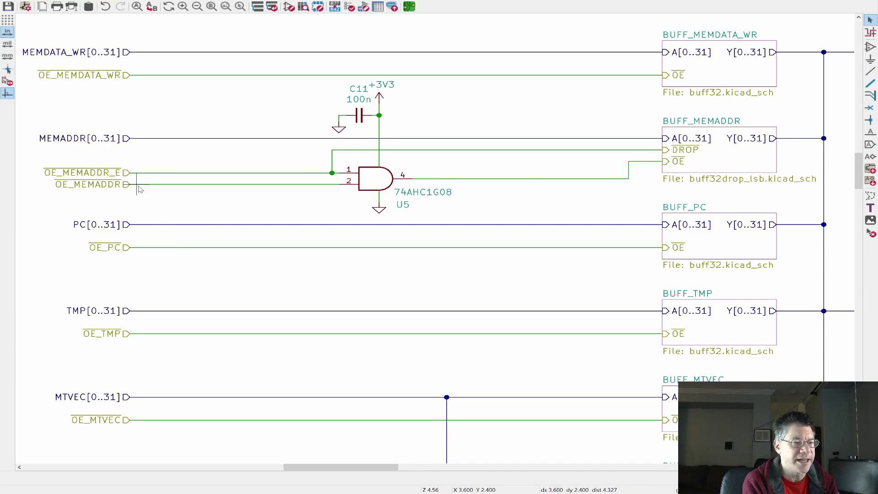
{"action": "scroll", "coordinate": [526, 156], "scroll_direction": "right", "scroll_amount": 3}
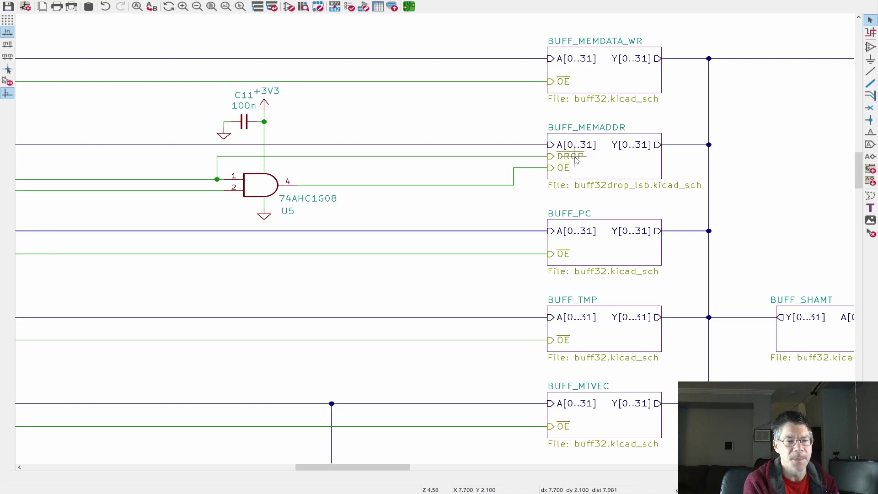
{"action": "scroll", "coordinate": [581, 164], "scroll_direction": "down", "scroll_amount": 5}
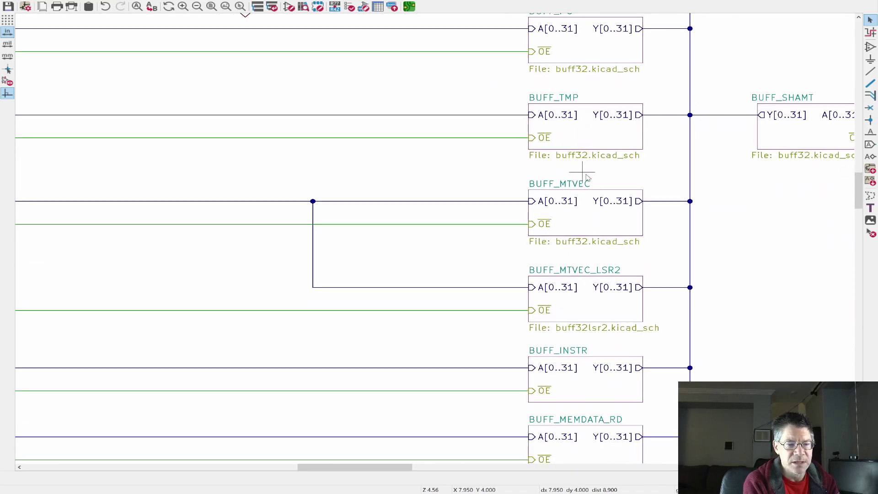
{"action": "scroll", "coordinate": [602, 288], "scroll_direction": "down", "scroll_amount": 1}
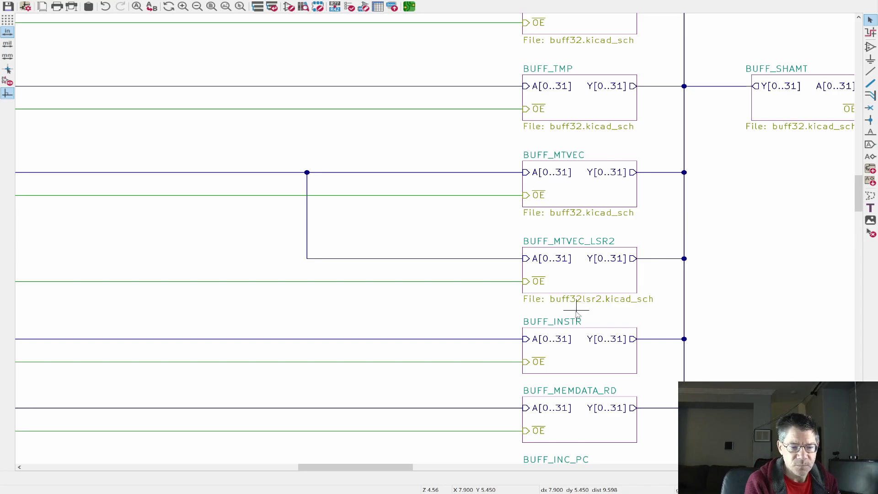
{"action": "scroll", "coordinate": [577, 314], "scroll_direction": "down", "scroll_amount": 2}
{"action": "scroll", "coordinate": [581, 293], "scroll_direction": "down", "scroll_amount": 6}
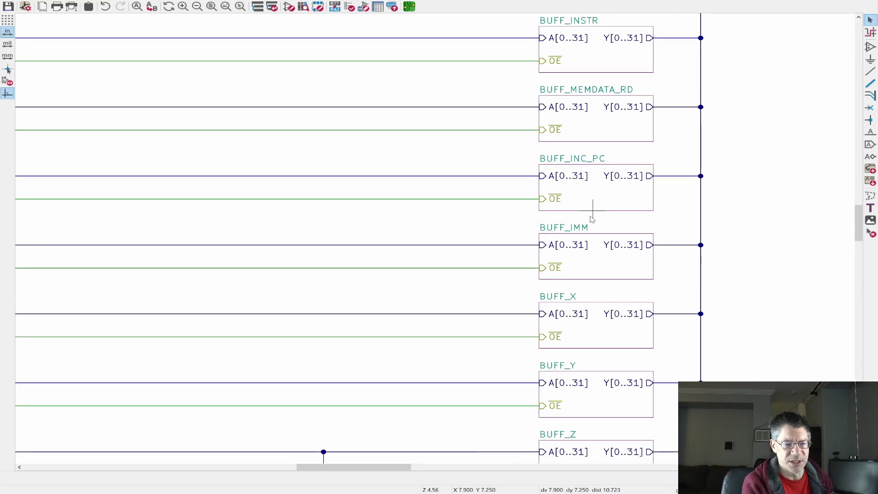
{"action": "scroll", "coordinate": [581, 212], "scroll_direction": "down", "scroll_amount": 3}
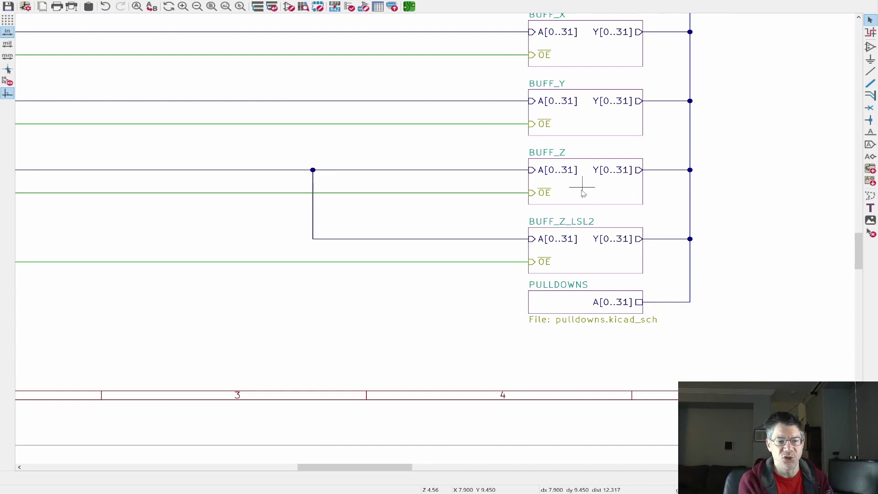
{"action": "scroll", "coordinate": [583, 192], "scroll_direction": "down", "scroll_amount": 1}
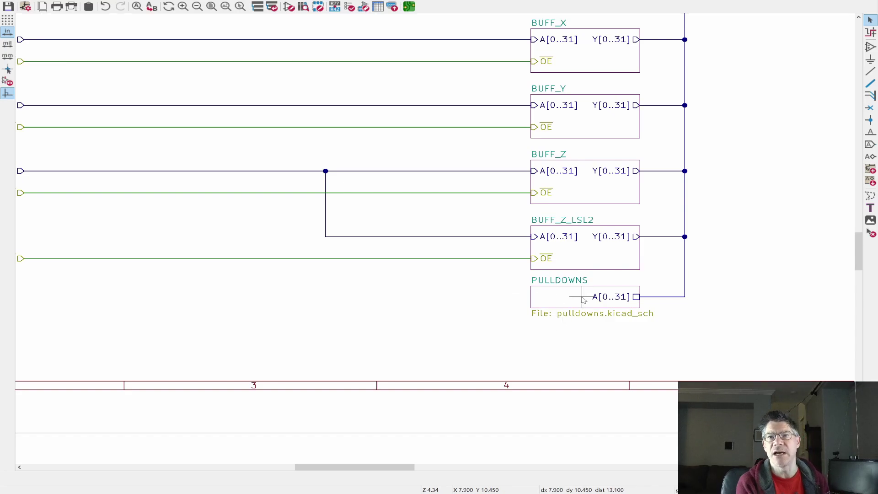
{"action": "scroll", "coordinate": [583, 300], "scroll_direction": "down", "scroll_amount": 6}
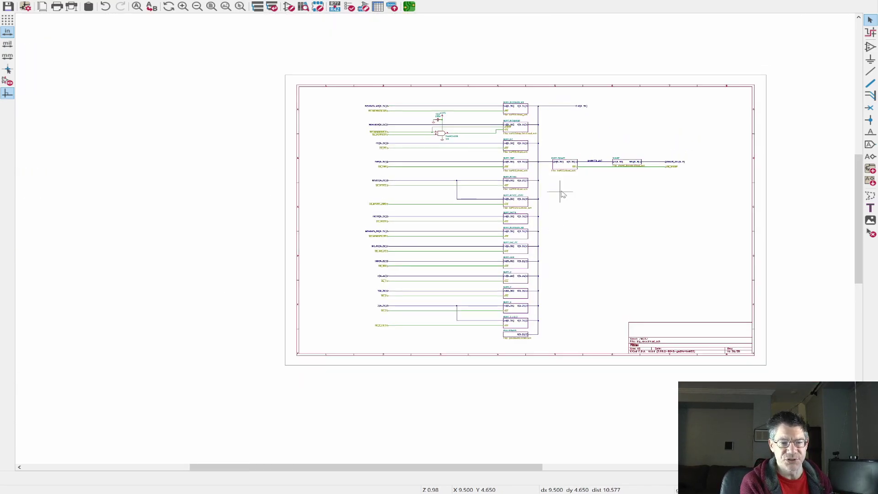
{"action": "scroll", "coordinate": [565, 193], "scroll_direction": "up", "scroll_amount": 6}
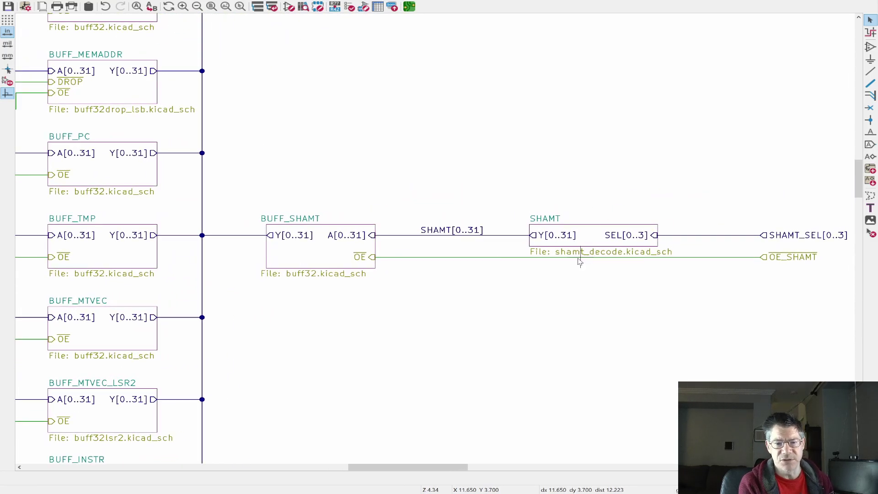
{"action": "double_click", "coordinate": [309, 252]}
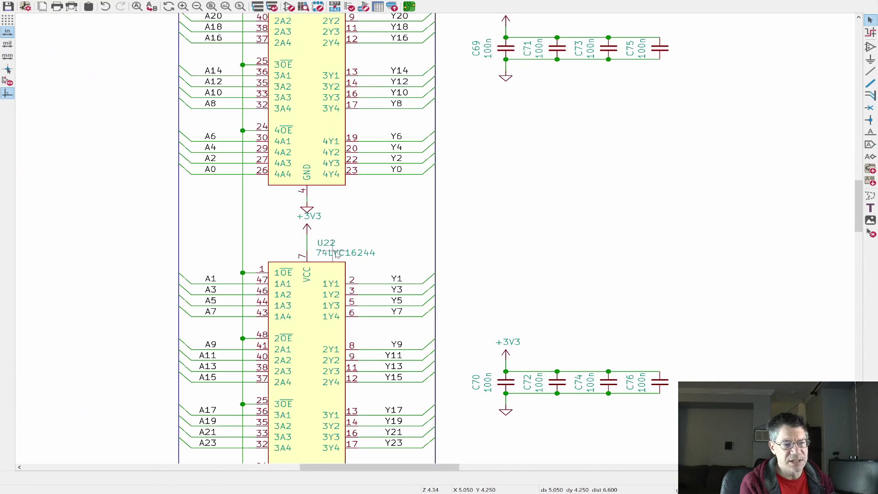
{"action": "scroll", "coordinate": [338, 255], "scroll_direction": "down", "scroll_amount": 3}
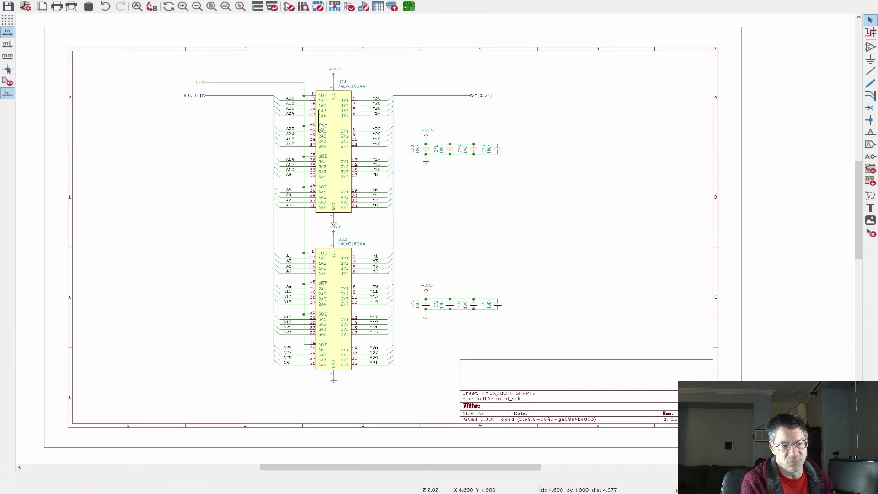
{"action": "left_click", "coordinate": [271, 6]}
{"action": "scroll", "coordinate": [432, 233], "scroll_direction": "up", "scroll_amount": 3}
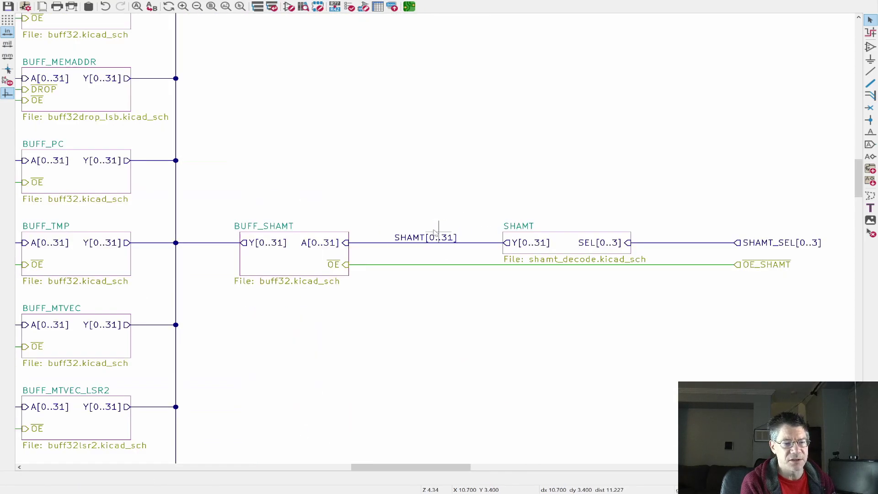
{"action": "middle_click_drag", "start_coordinate": [473, 250], "coordinate": [393, 257]}
{"action": "left_click", "coordinate": [479, 246]}
Enter the SHAMT sheet and zoom onto its ATF22V10C decoder U6.
{"action": "double_click", "coordinate": [478, 245]}
{"action": "scroll", "coordinate": [410, 211], "scroll_direction": "up", "scroll_amount": 5}
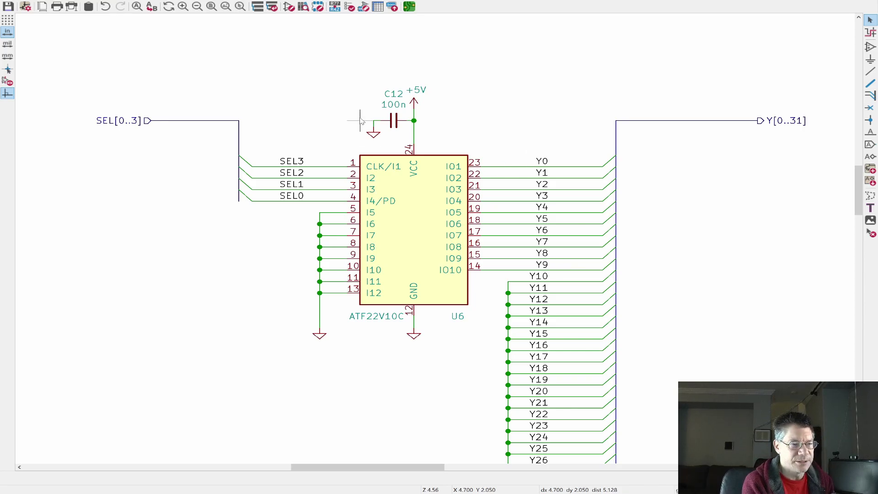
Climb two levels from the SHAMT decoder to the root sheet and re-zoom around the MUX block.
{"action": "left_click", "coordinate": [272, 6]}
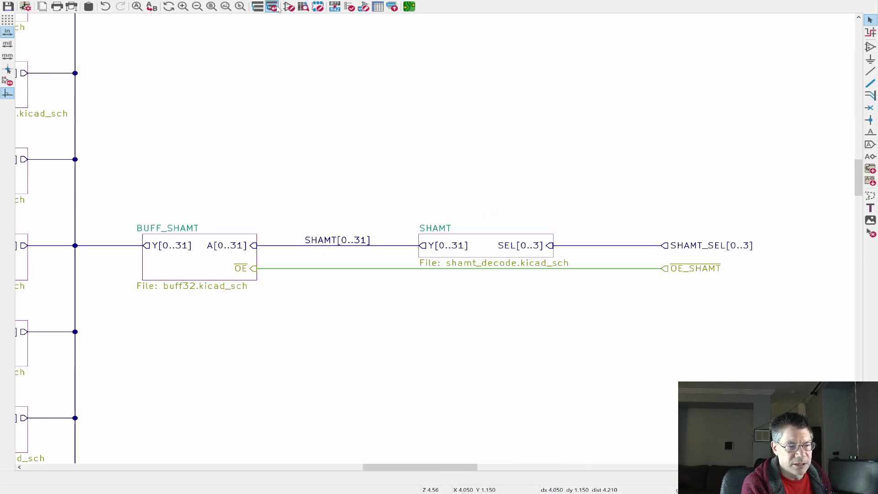
{"action": "left_click", "coordinate": [272, 7]}
{"action": "scroll", "coordinate": [322, 119], "scroll_direction": "down", "scroll_amount": 6}
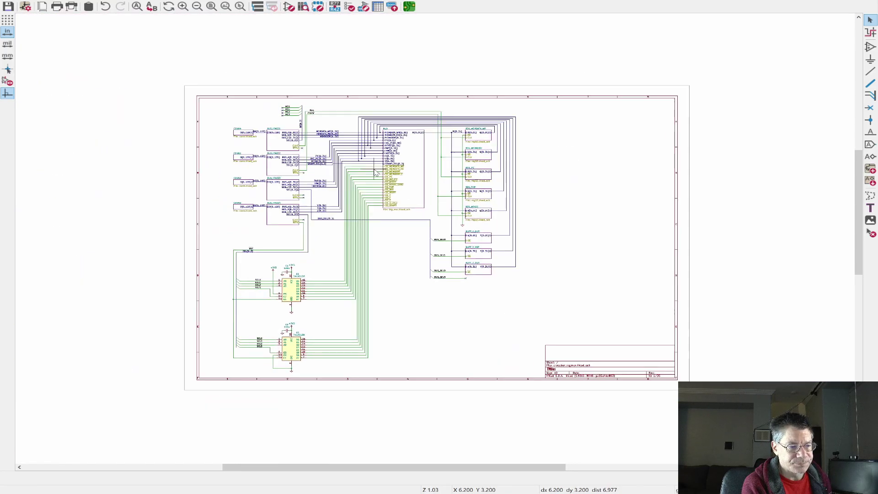
{"action": "scroll", "coordinate": [392, 183], "scroll_direction": "up", "scroll_amount": 4}
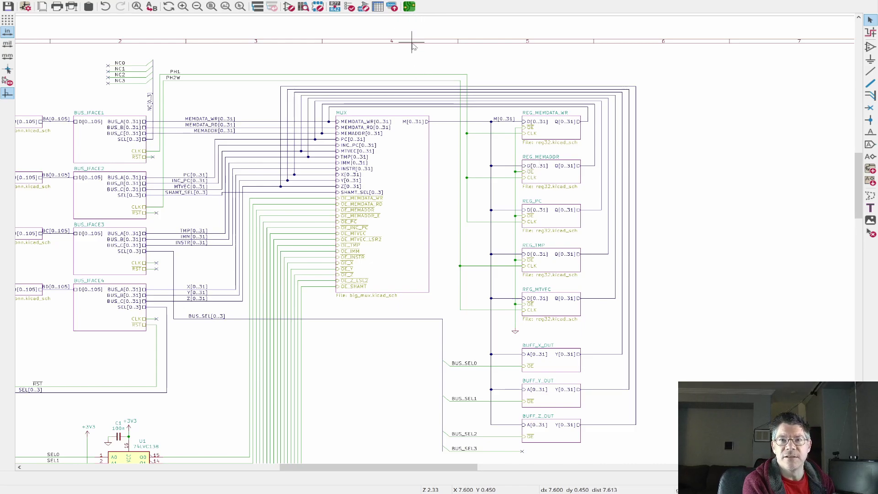
{"action": "left_click", "coordinate": [409, 7]}
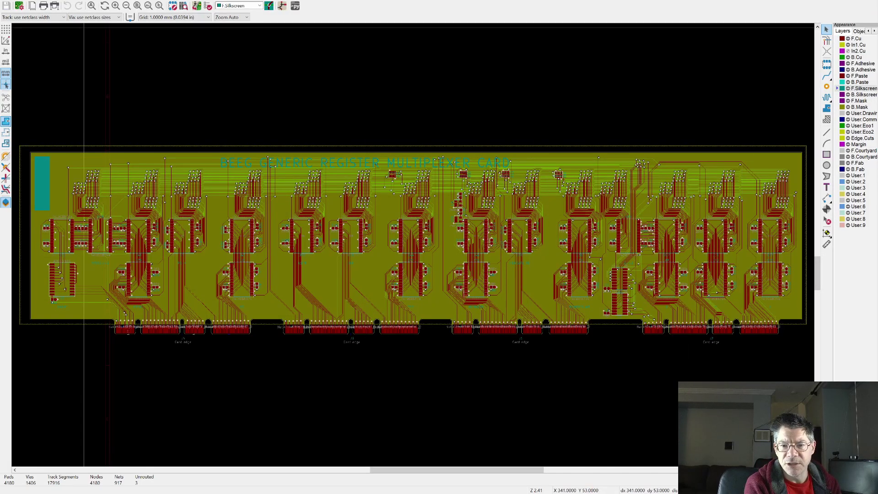
{"action": "left_click", "coordinate": [848, 51]}
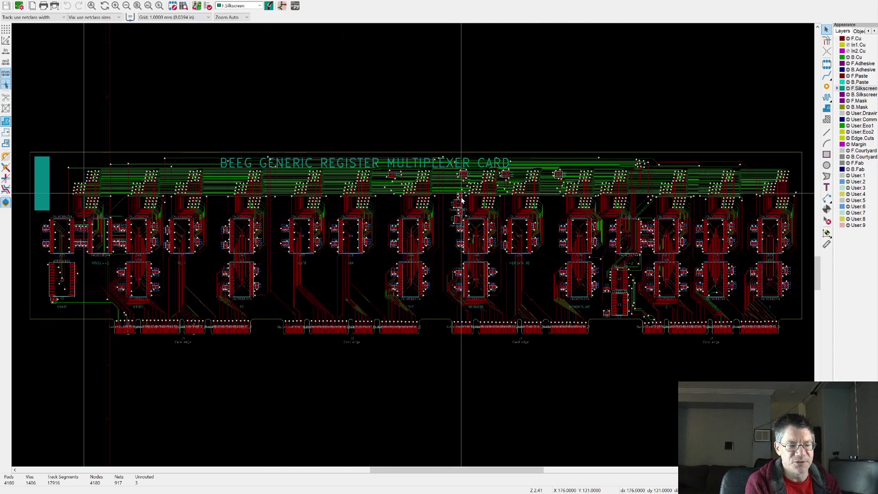
{"action": "scroll", "coordinate": [459, 204], "scroll_direction": "down", "scroll_amount": 1}
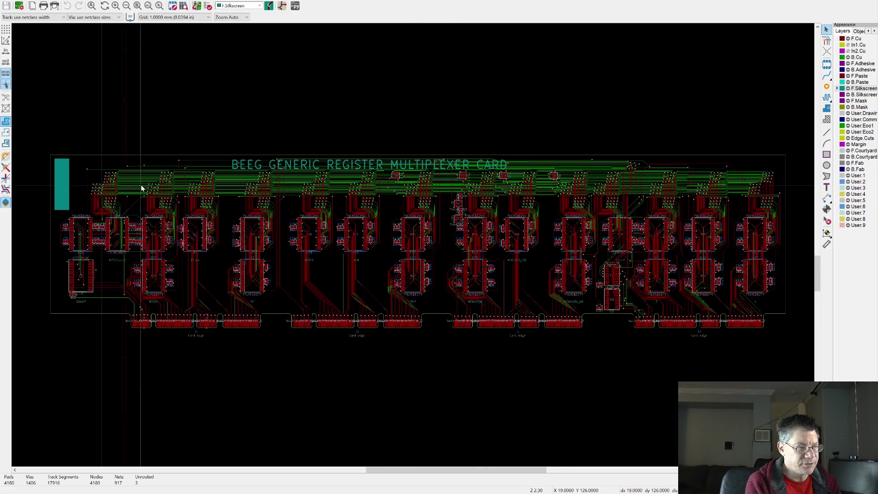
{"action": "scroll", "coordinate": [142, 188], "scroll_direction": "up", "scroll_amount": 4}
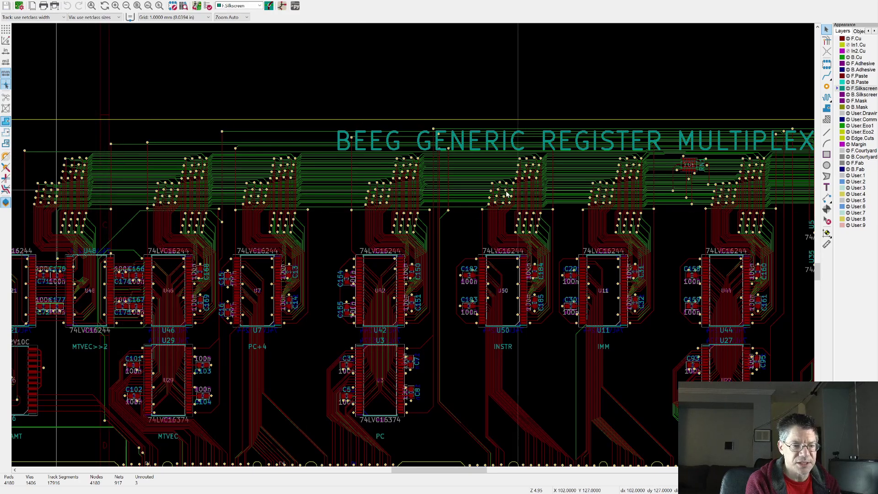
{"action": "scroll", "coordinate": [454, 186], "scroll_direction": "down", "scroll_amount": 4}
{"action": "middle_click_drag", "start_coordinate": [455, 186], "coordinate": [284, 184]}
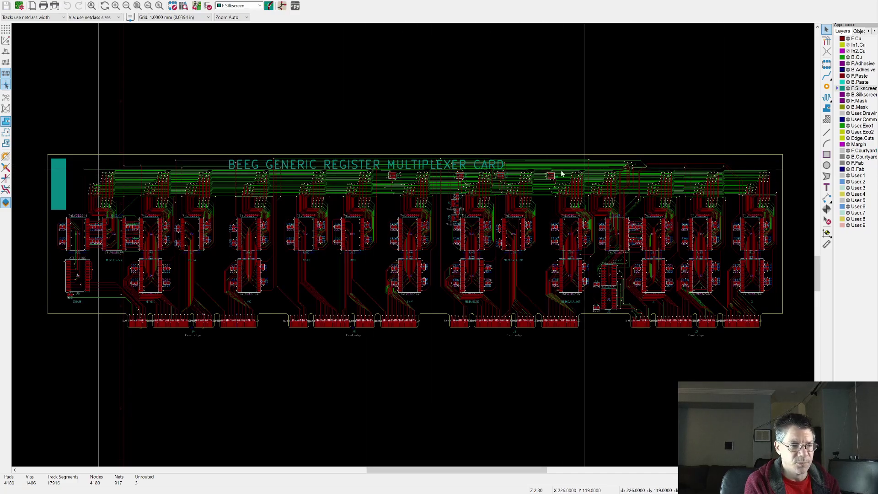
{"action": "scroll", "coordinate": [403, 185], "scroll_direction": "up", "scroll_amount": 5}
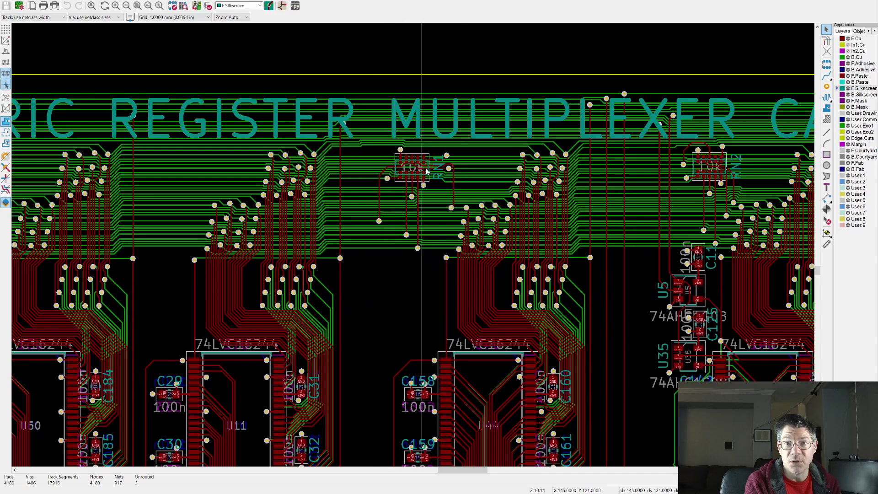
{"action": "scroll", "coordinate": [404, 165], "scroll_direction": "down", "scroll_amount": 3}
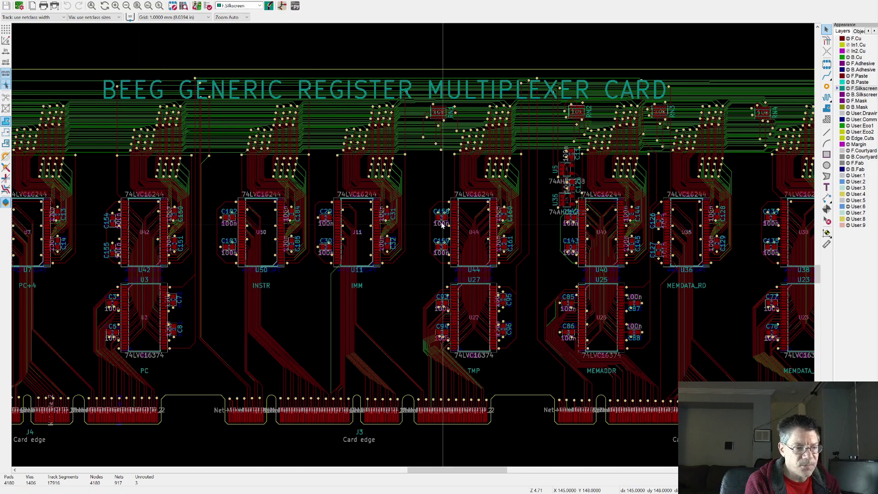
{"action": "scroll", "coordinate": [464, 250], "scroll_direction": "down", "scroll_amount": 3}
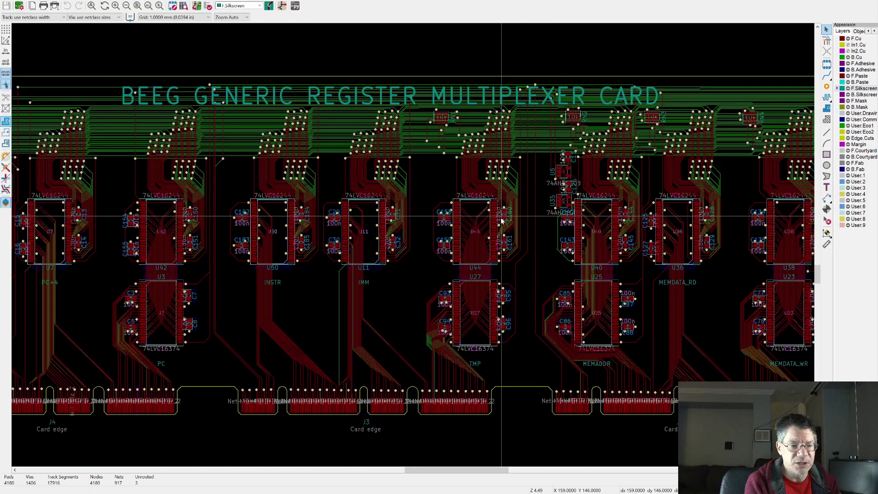
{"action": "middle_click_drag", "start_coordinate": [464, 250], "coordinate": [397, 205]}
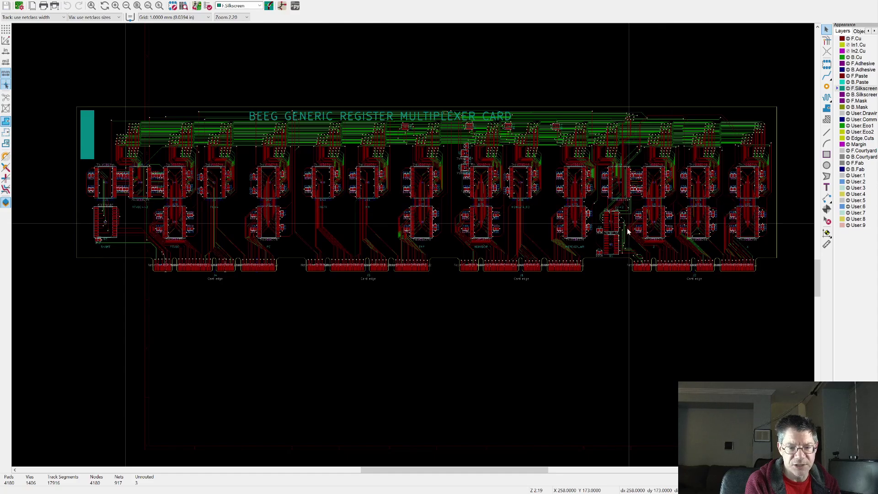
{"action": "scroll", "coordinate": [602, 204], "scroll_direction": "up", "scroll_amount": 3}
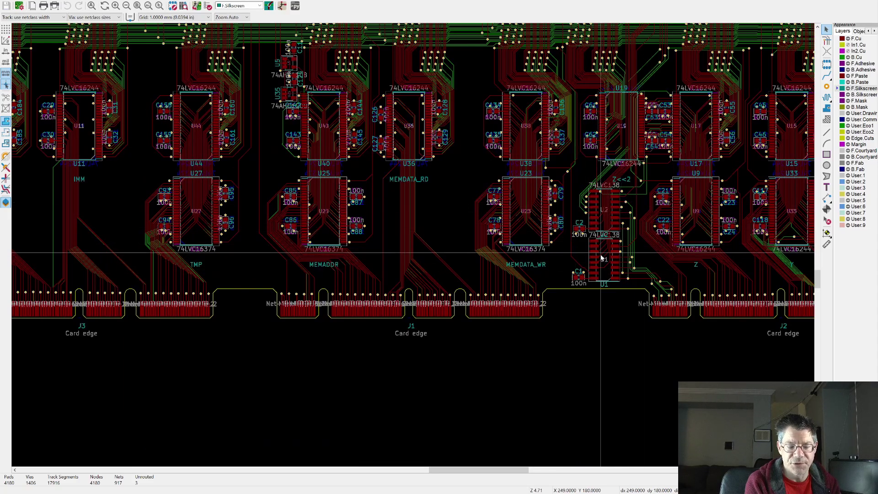
{"action": "scroll", "coordinate": [600, 251], "scroll_direction": "down", "scroll_amount": 3}
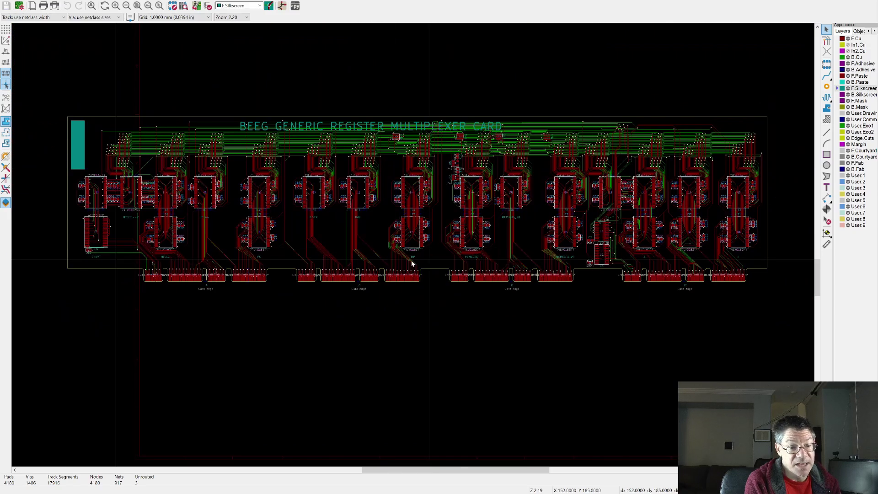
{"action": "scroll", "coordinate": [380, 279], "scroll_direction": "up", "scroll_amount": 6}
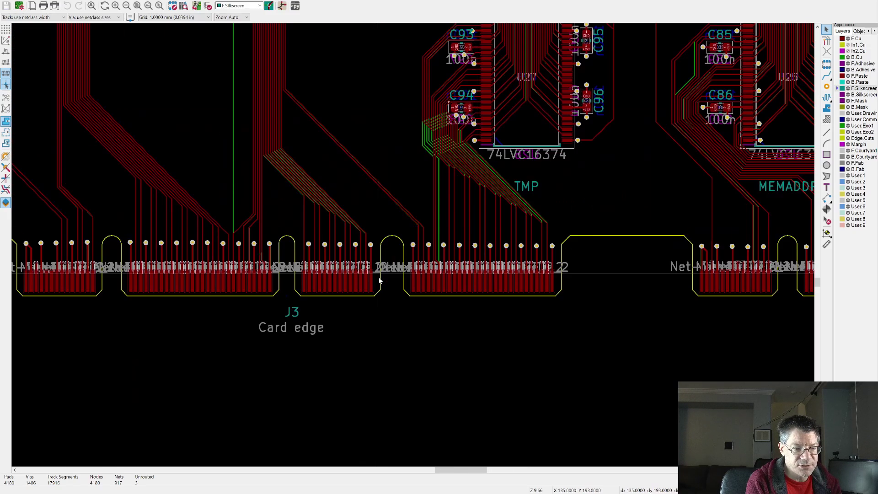
{"action": "scroll", "coordinate": [379, 279], "scroll_direction": "down", "scroll_amount": 6}
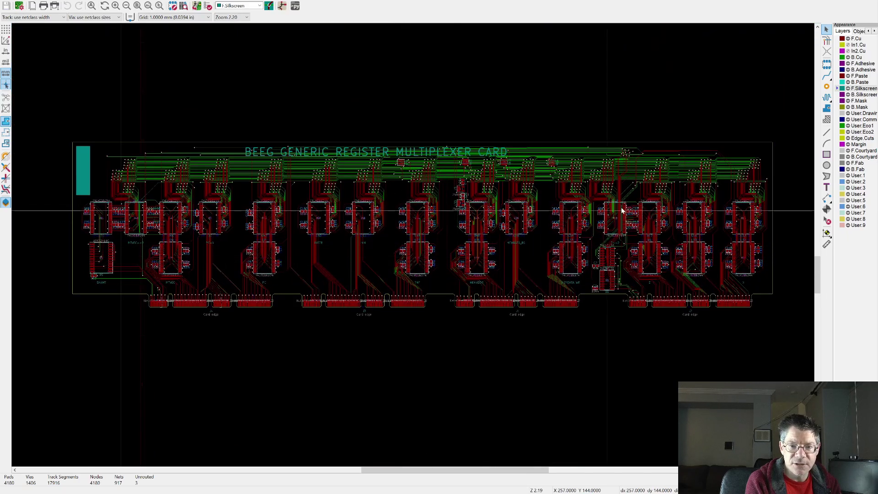
{"action": "left_click", "coordinate": [848, 45]}
{"action": "left_click", "coordinate": [848, 51]}
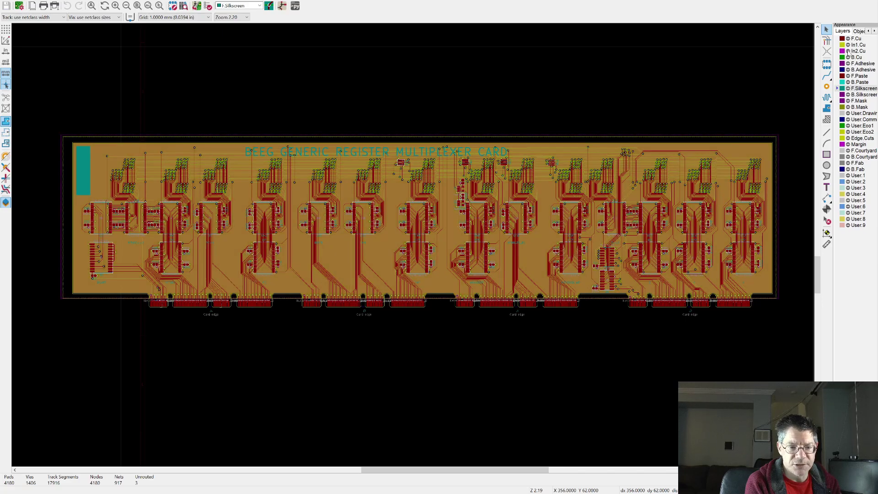
{"action": "left_click", "coordinate": [848, 45]}
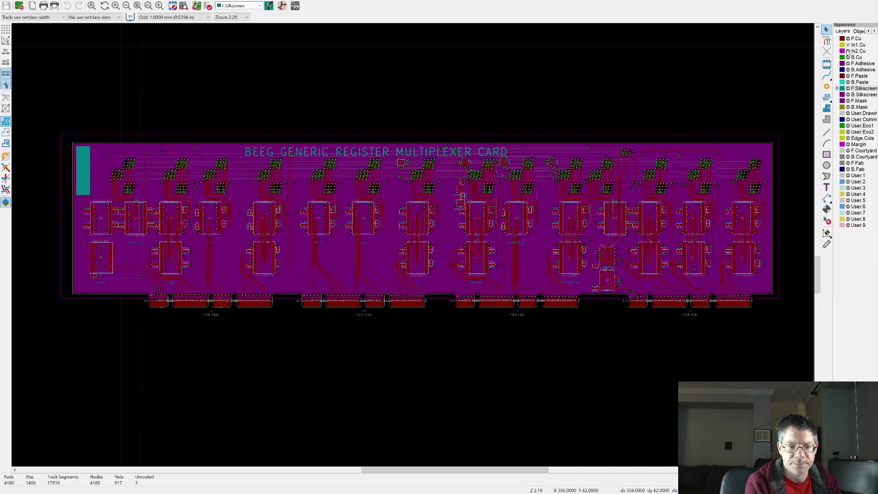
{"action": "left_click", "coordinate": [848, 51]}
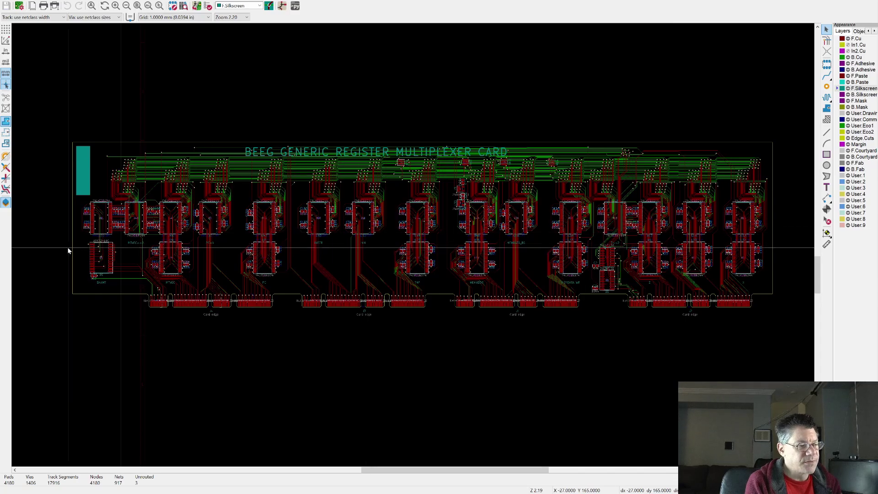
{"action": "scroll", "coordinate": [88, 261], "scroll_direction": "up", "scroll_amount": 3}
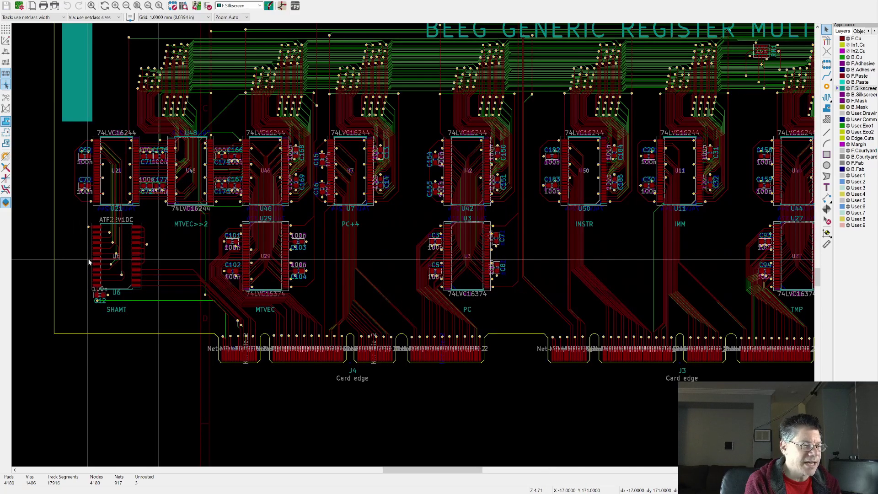
{"action": "scroll", "coordinate": [89, 262], "scroll_direction": "up", "scroll_amount": 3}
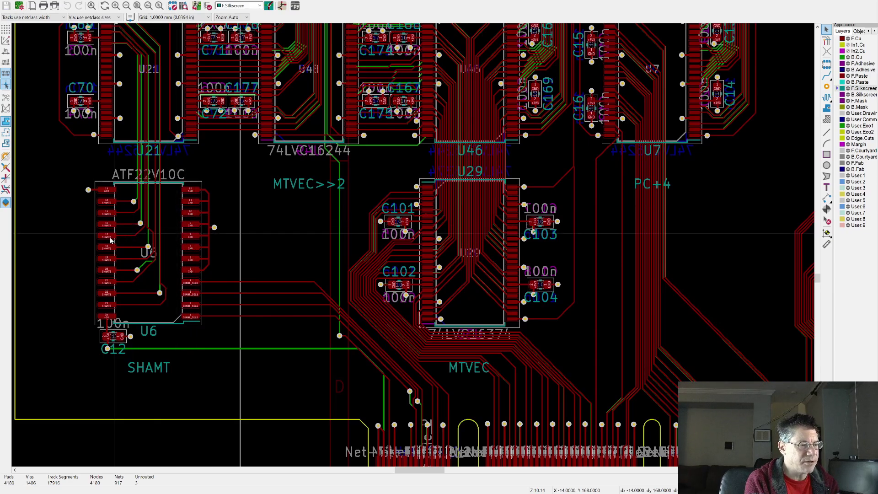
{"action": "middle_click_drag", "start_coordinate": [182, 232], "coordinate": [143, 315]}
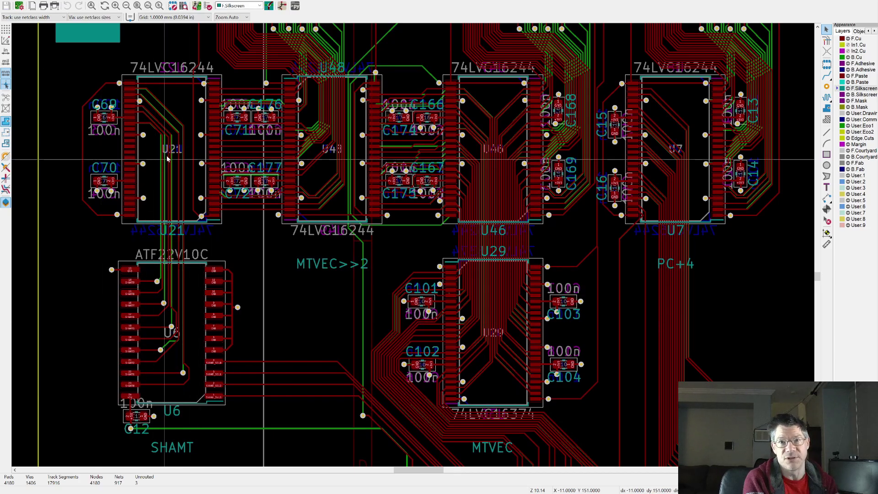
{"action": "scroll", "coordinate": [176, 205], "scroll_direction": "down", "scroll_amount": 5}
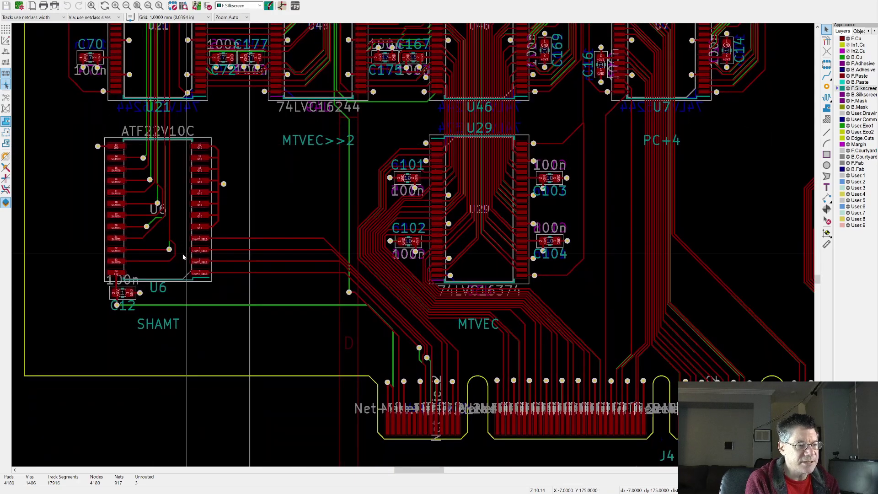
{"action": "scroll", "coordinate": [182, 254], "scroll_direction": "up", "scroll_amount": 2}
{"action": "scroll", "coordinate": [191, 242], "scroll_direction": "up", "scroll_amount": 2}
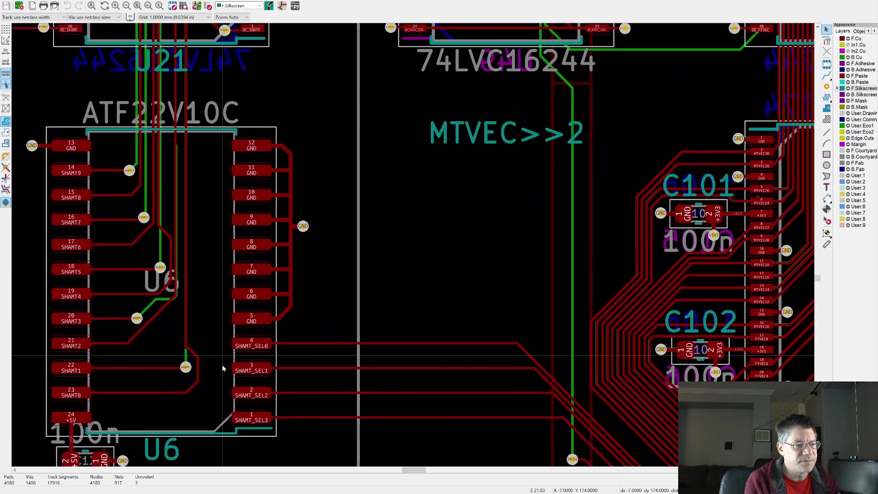
{"action": "scroll", "coordinate": [184, 236], "scroll_direction": "down", "scroll_amount": 2}
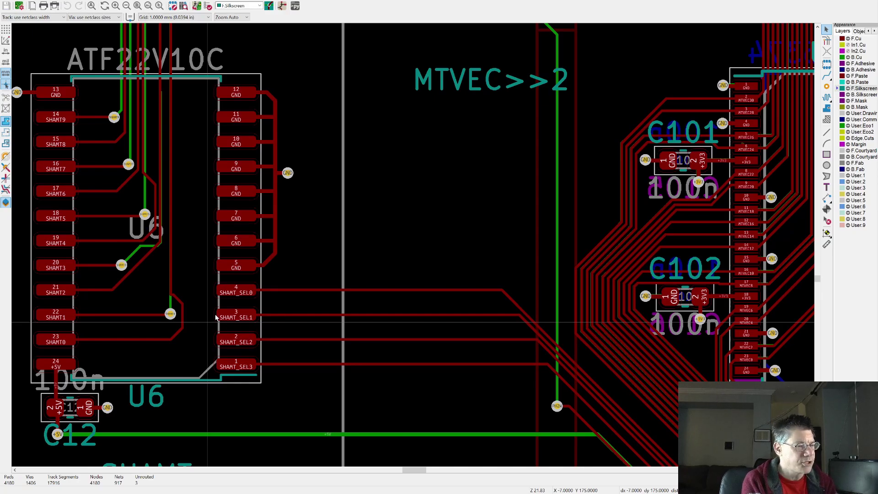
{"action": "scroll", "coordinate": [216, 317], "scroll_direction": "down", "scroll_amount": 1}
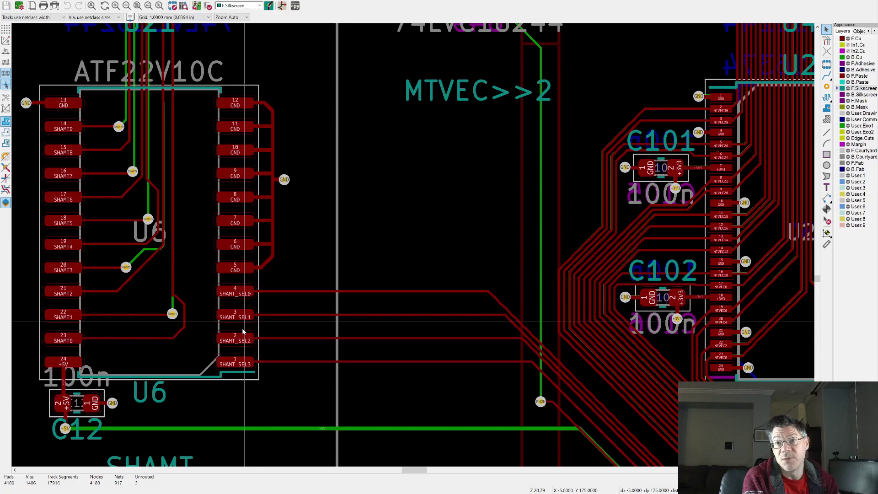
{"action": "scroll", "coordinate": [152, 254], "scroll_direction": "down", "scroll_amount": 1}
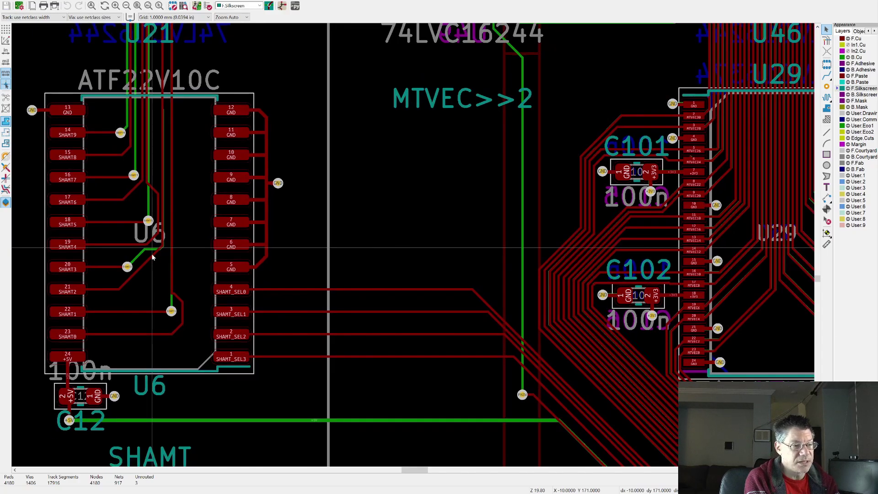
{"action": "scroll", "coordinate": [152, 253], "scroll_direction": "down", "scroll_amount": 5}
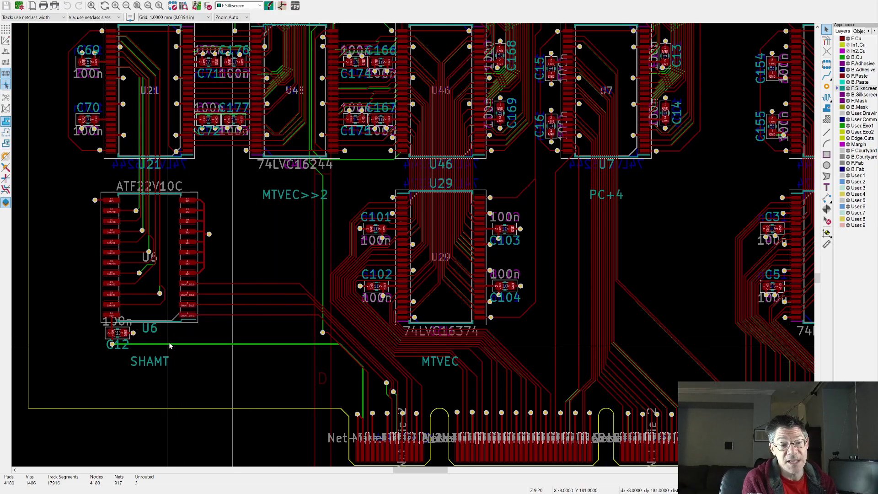
Zoom to the board's left end with the SHAMT, MTVEC>>2, PC+4, INSTR and IMM groups.
{"action": "scroll", "coordinate": [170, 346], "scroll_direction": "down", "scroll_amount": 5}
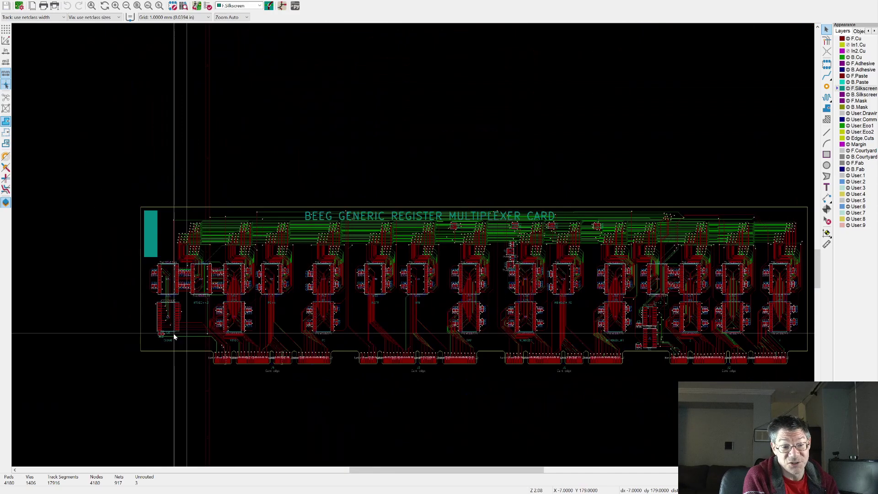
{"action": "middle_click_drag", "start_coordinate": [251, 326], "coordinate": [191, 300]}
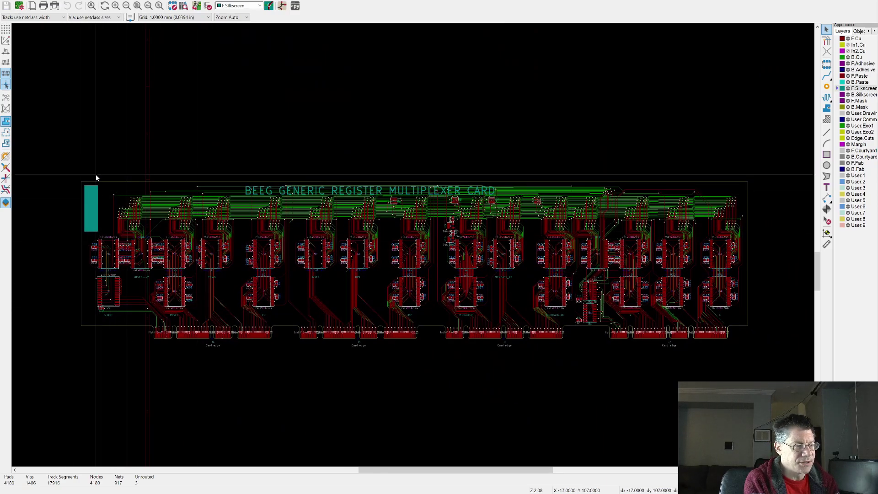
{"action": "scroll", "coordinate": [91, 219], "scroll_direction": "up", "scroll_amount": 3}
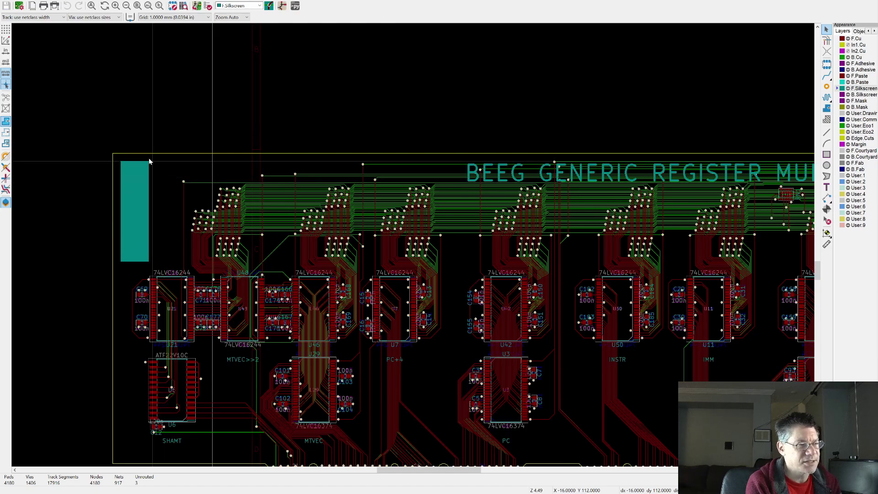
Open the 3D Viewer with Alt+3 and slide the rendered card to show its left end.
{"action": "key", "text": "alt+3"}
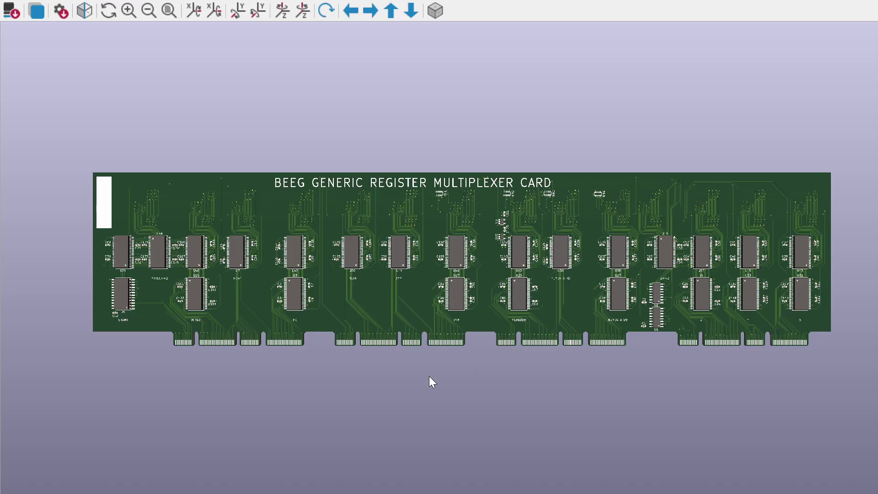
{"action": "scroll", "coordinate": [229, 258], "scroll_direction": "up", "scroll_amount": 1}
{"action": "scroll", "coordinate": [230, 258], "scroll_direction": "down", "scroll_amount": 1}
{"action": "scroll", "coordinate": [284, 306], "scroll_direction": "up", "scroll_amount": 1}
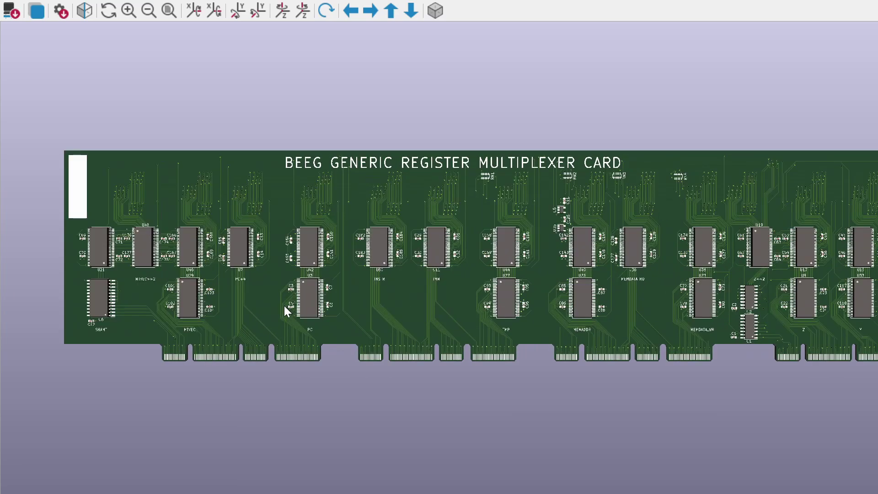
{"action": "middle_click_drag", "start_coordinate": [213, 306], "coordinate": [364, 303]}
Tilt the card into perspective so the buffer chips stand above the edge fingers.
{"action": "scroll", "coordinate": [292, 304], "scroll_direction": "up", "scroll_amount": 2}
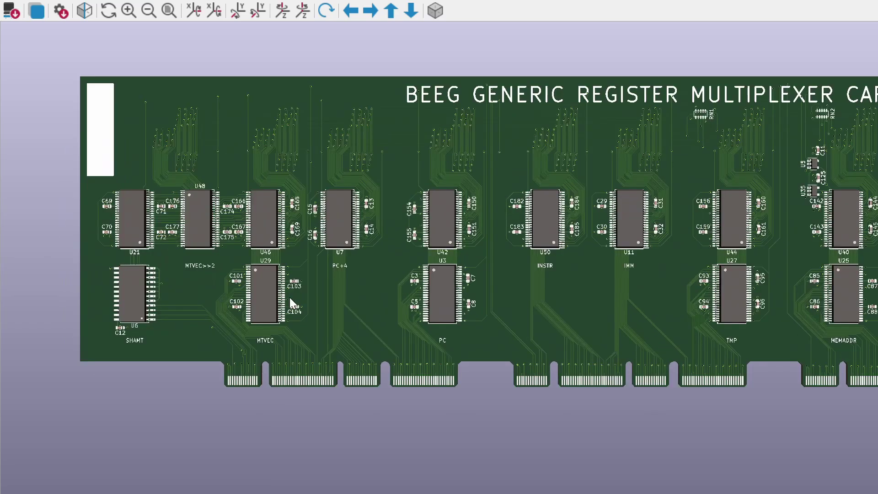
{"action": "scroll", "coordinate": [289, 297], "scroll_direction": "down", "scroll_amount": 1}
{"action": "middle_click_drag", "start_coordinate": [289, 297], "coordinate": [336, 369]}
{"action": "left_click_drag", "start_coordinate": [335, 369], "coordinate": [582, 321]}
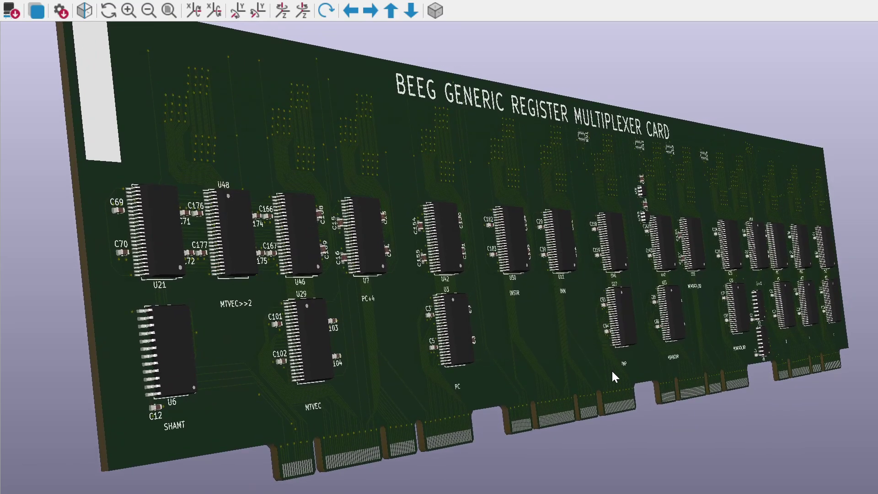